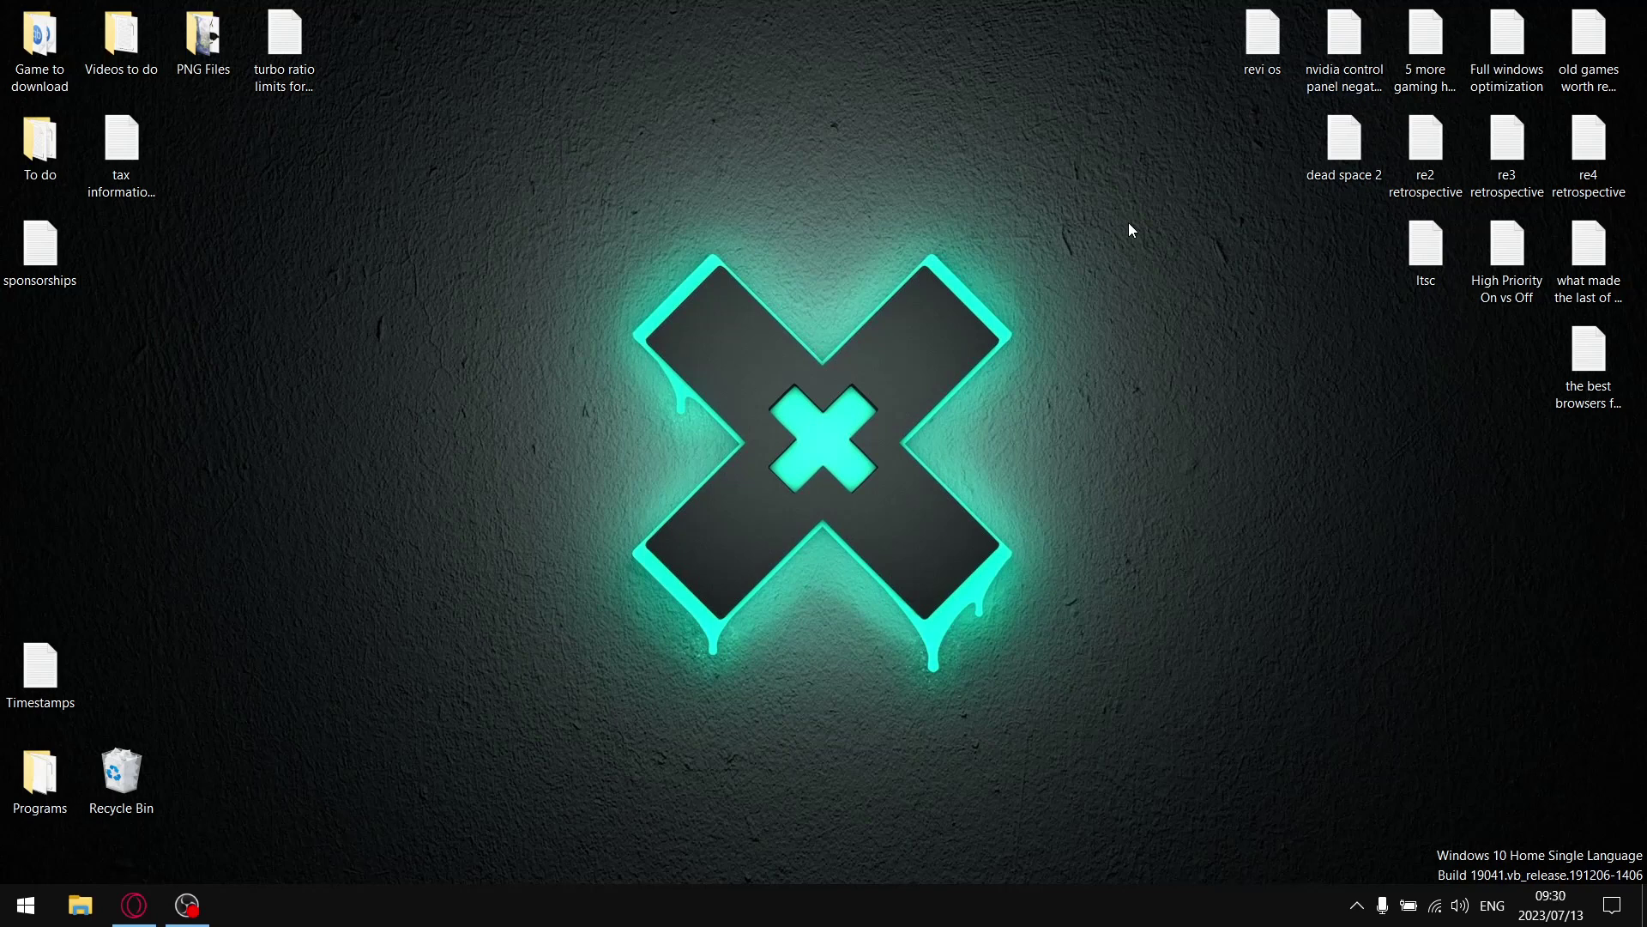
Open ThrottleStop's main window from the hidden tray icons to show per-core clocks and temperatures
click(1355, 902)
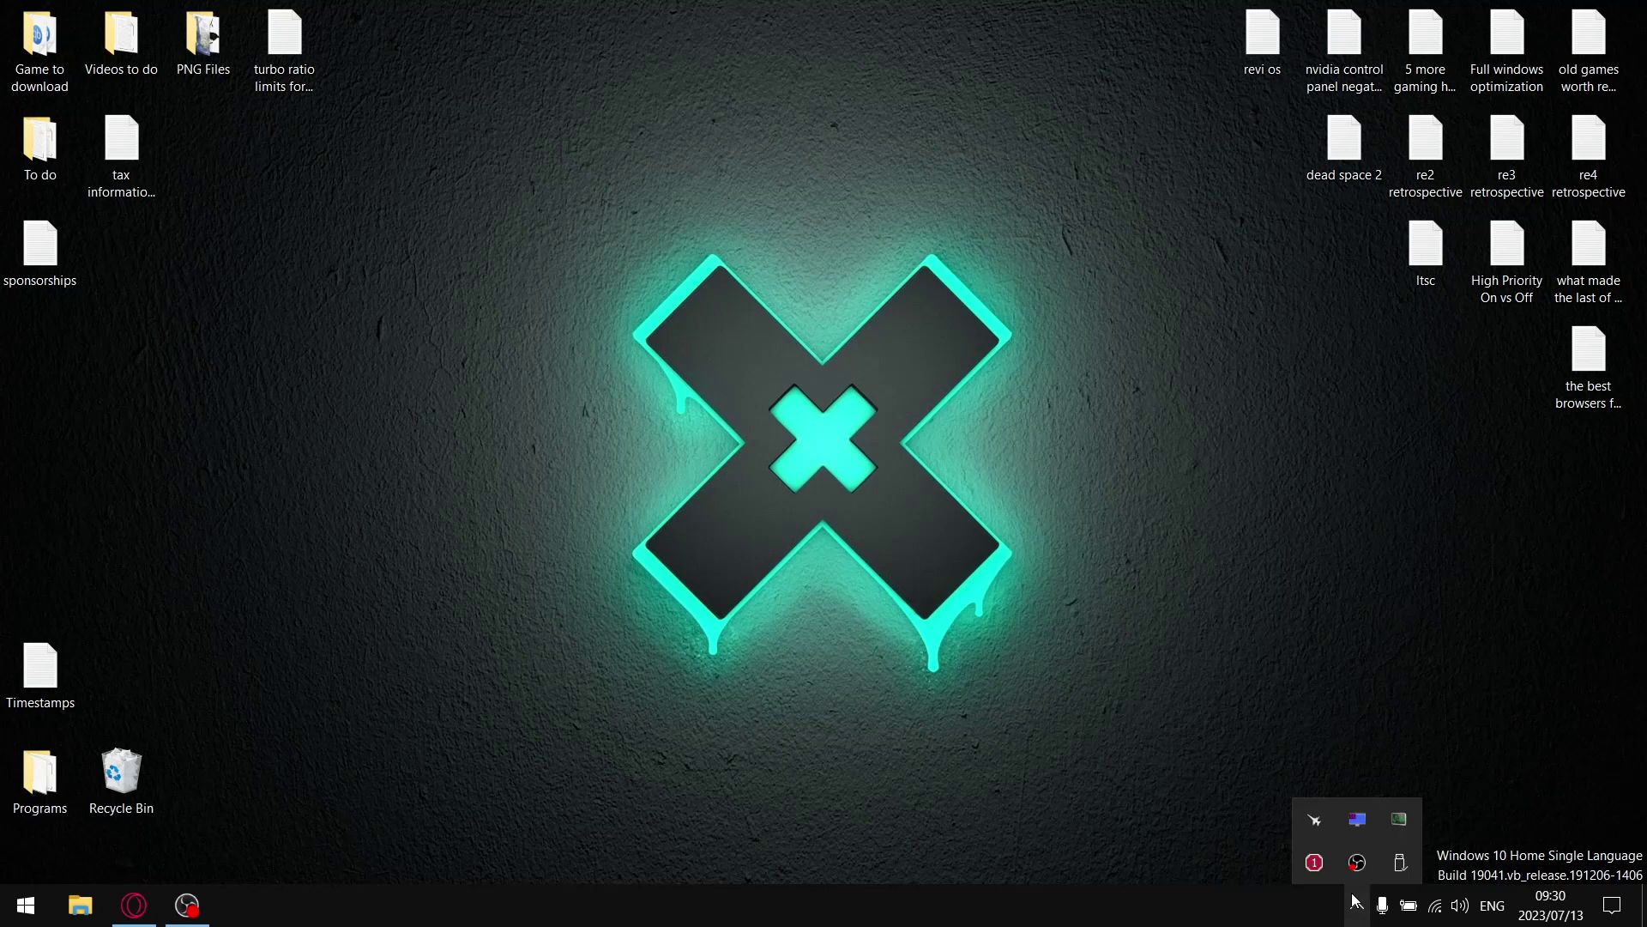
click(1298, 861)
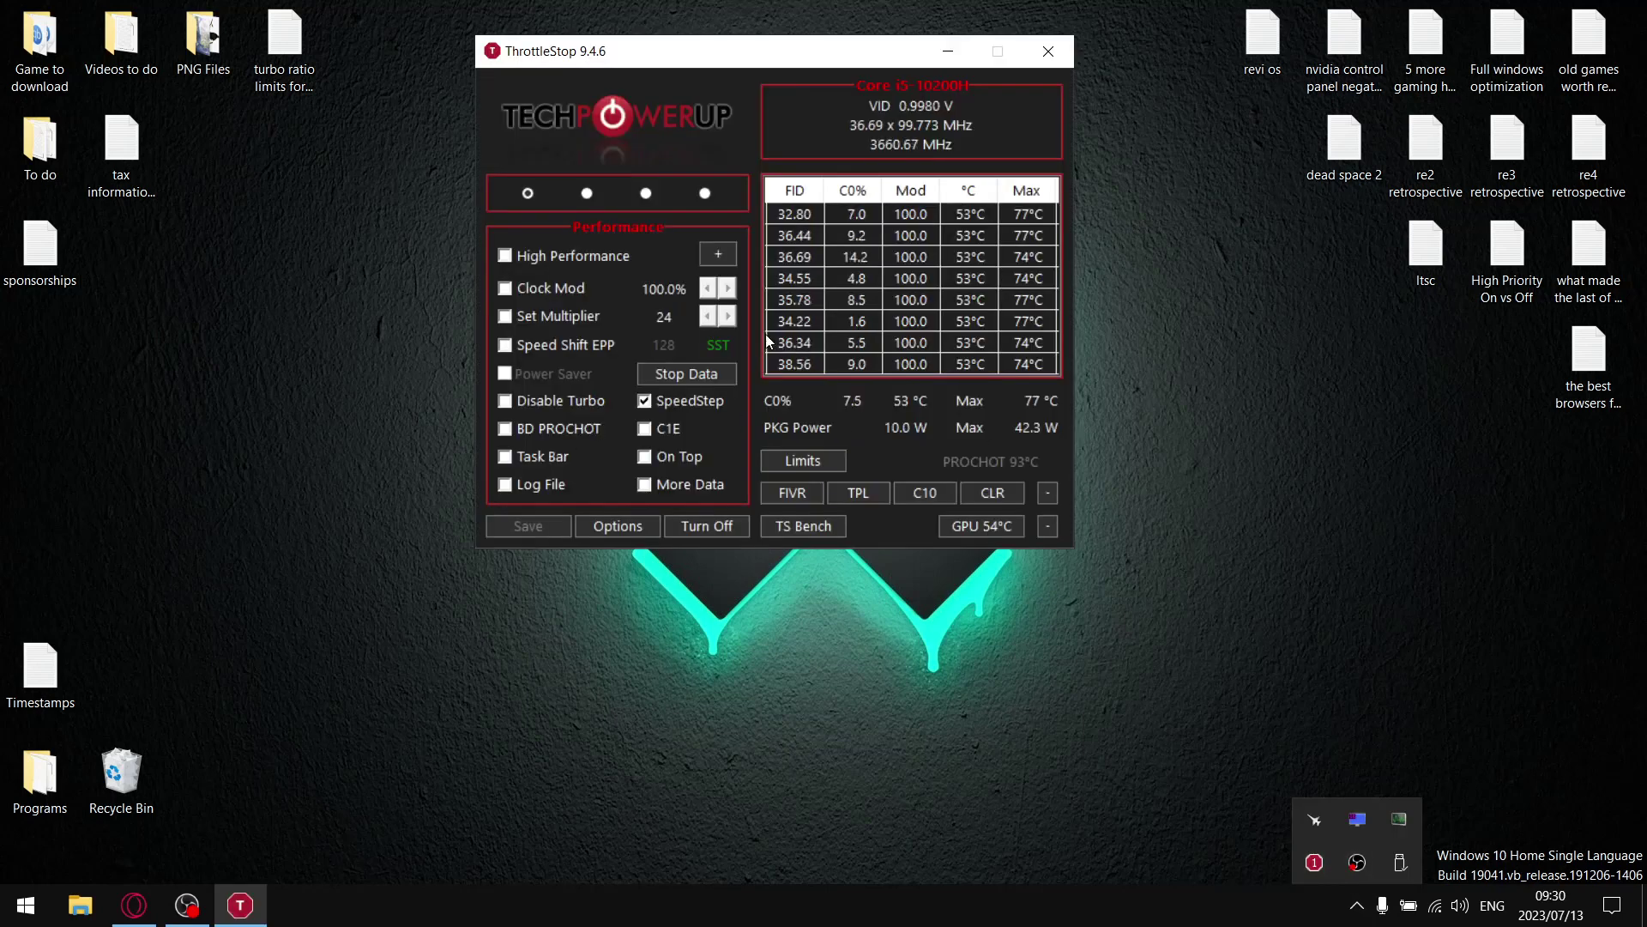
click(882, 446)
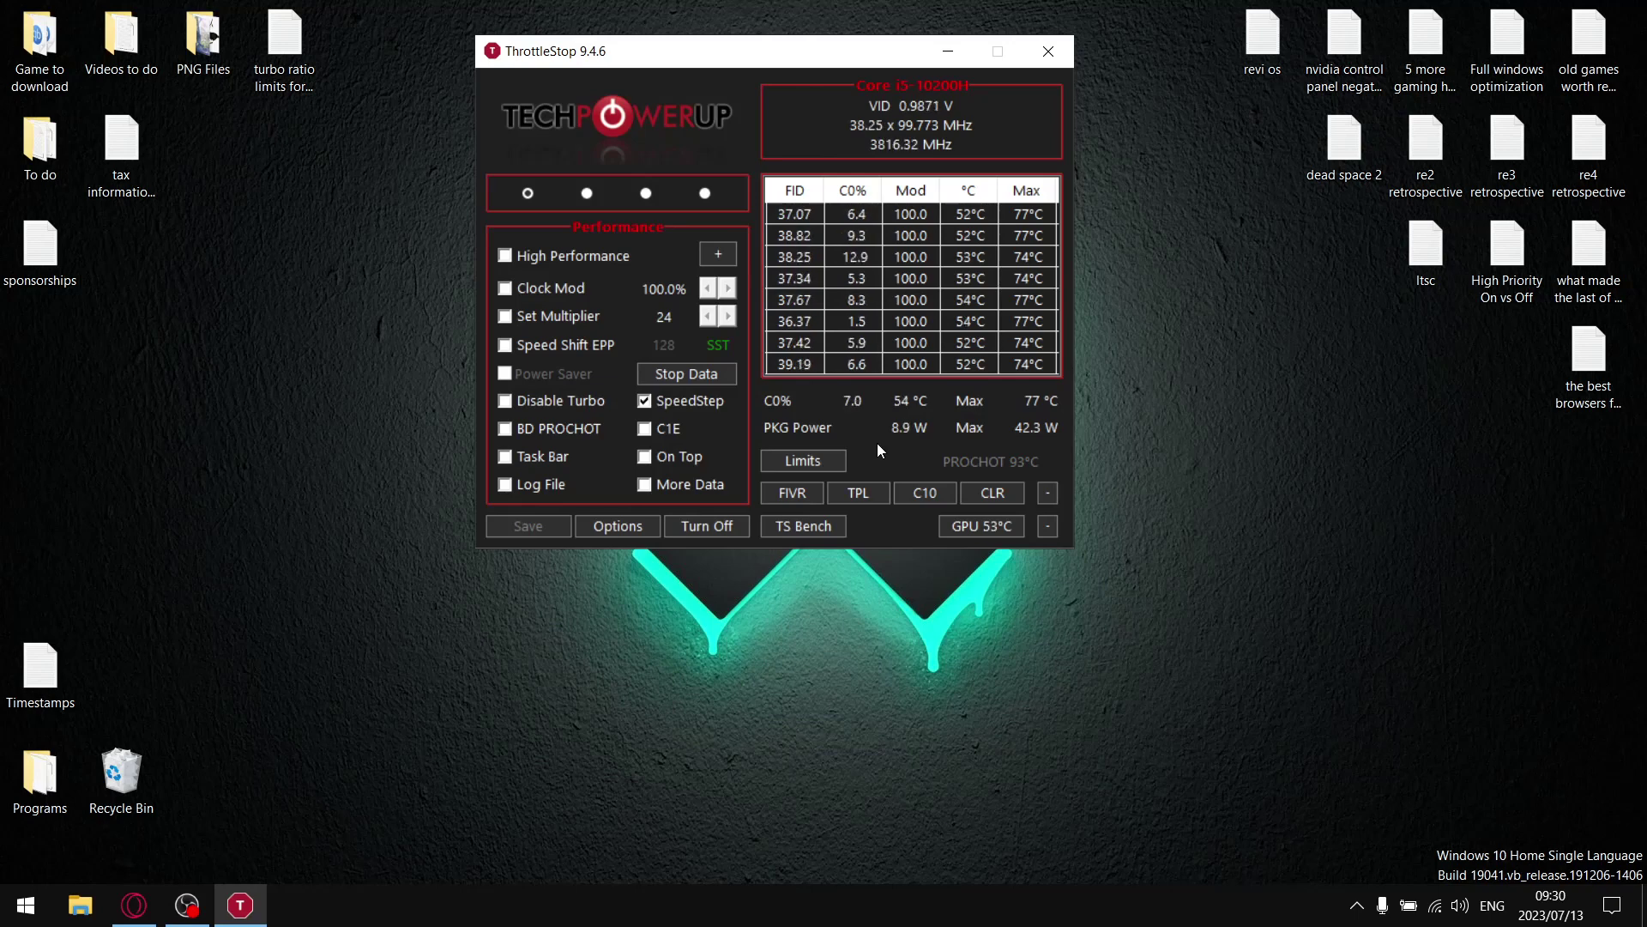
click(799, 526)
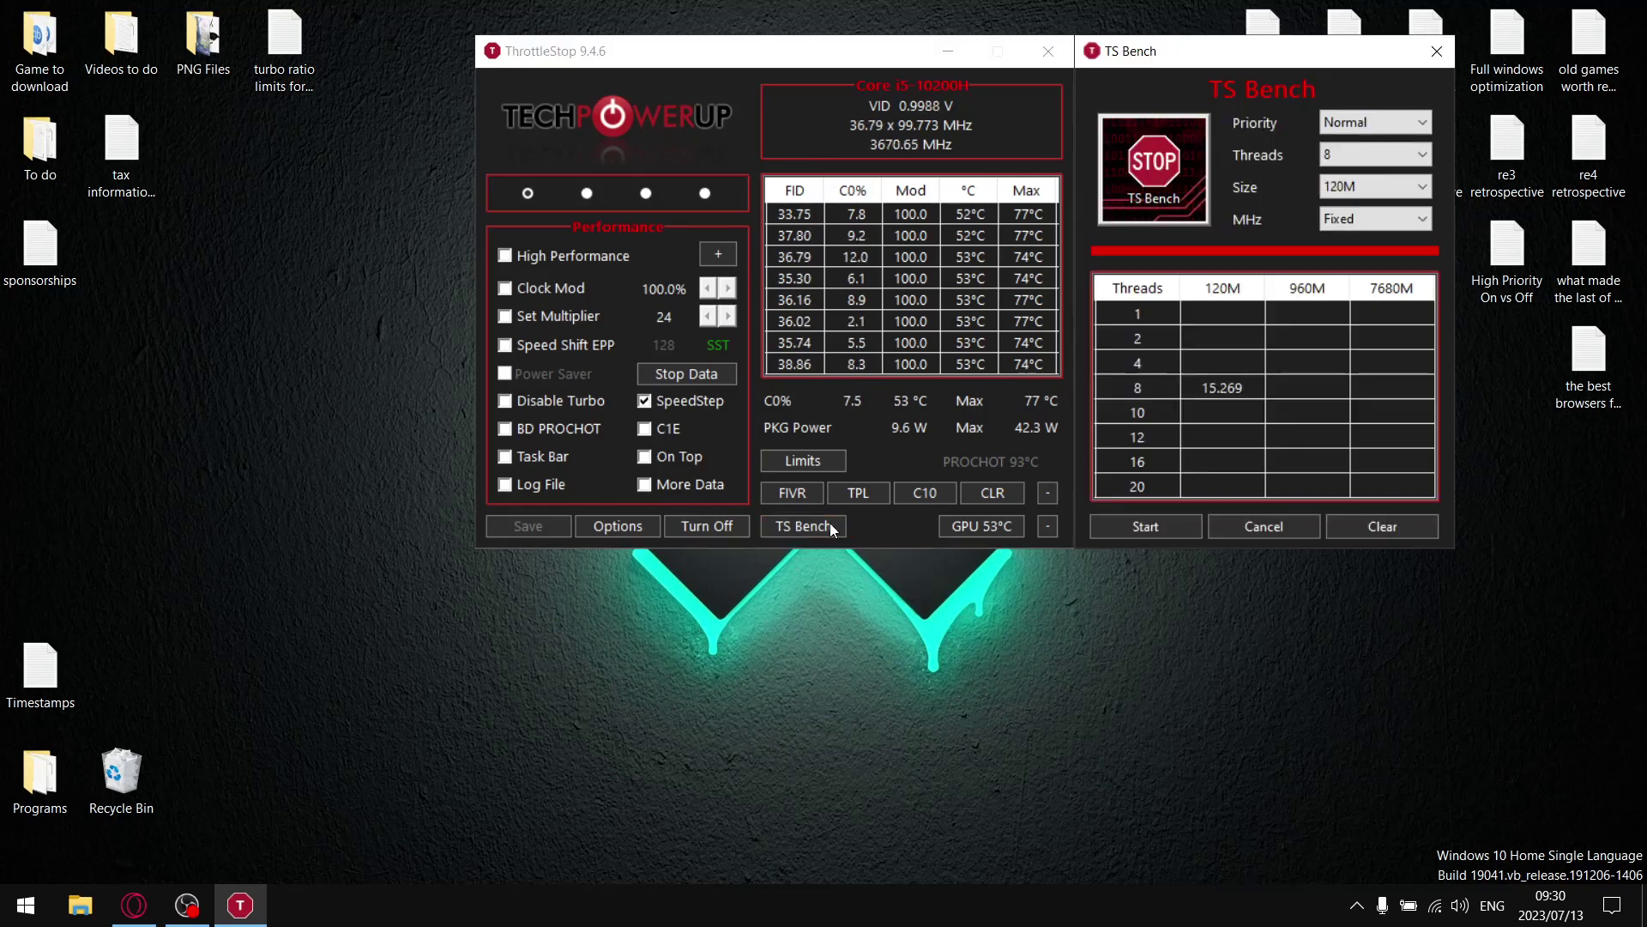
click(1443, 53)
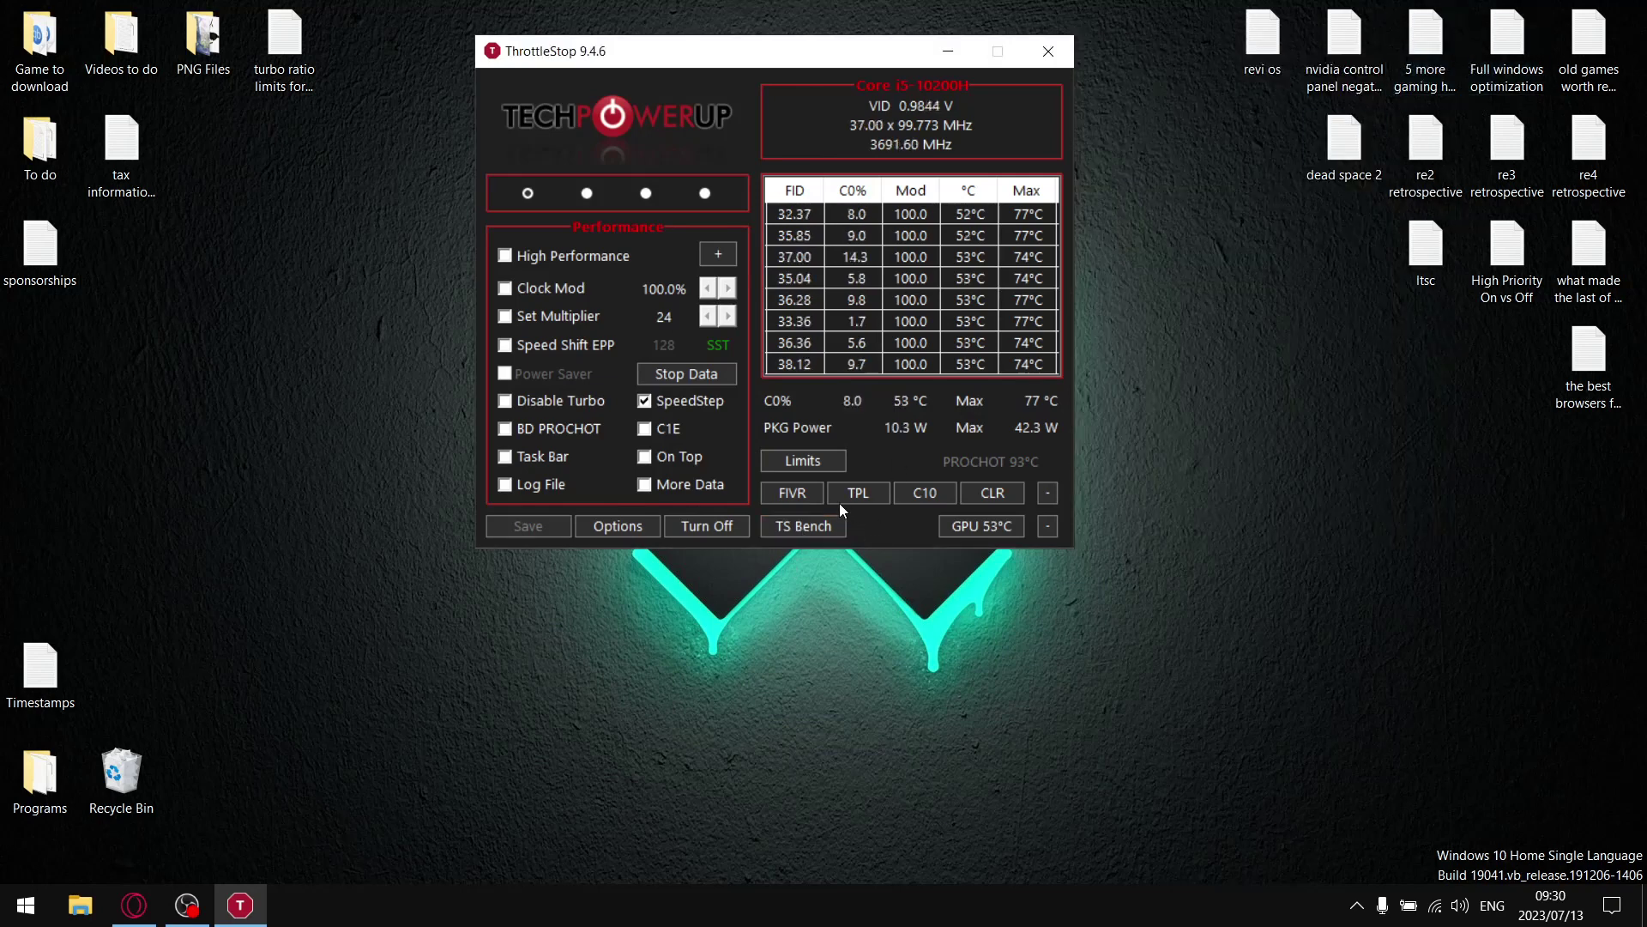
click(791, 492)
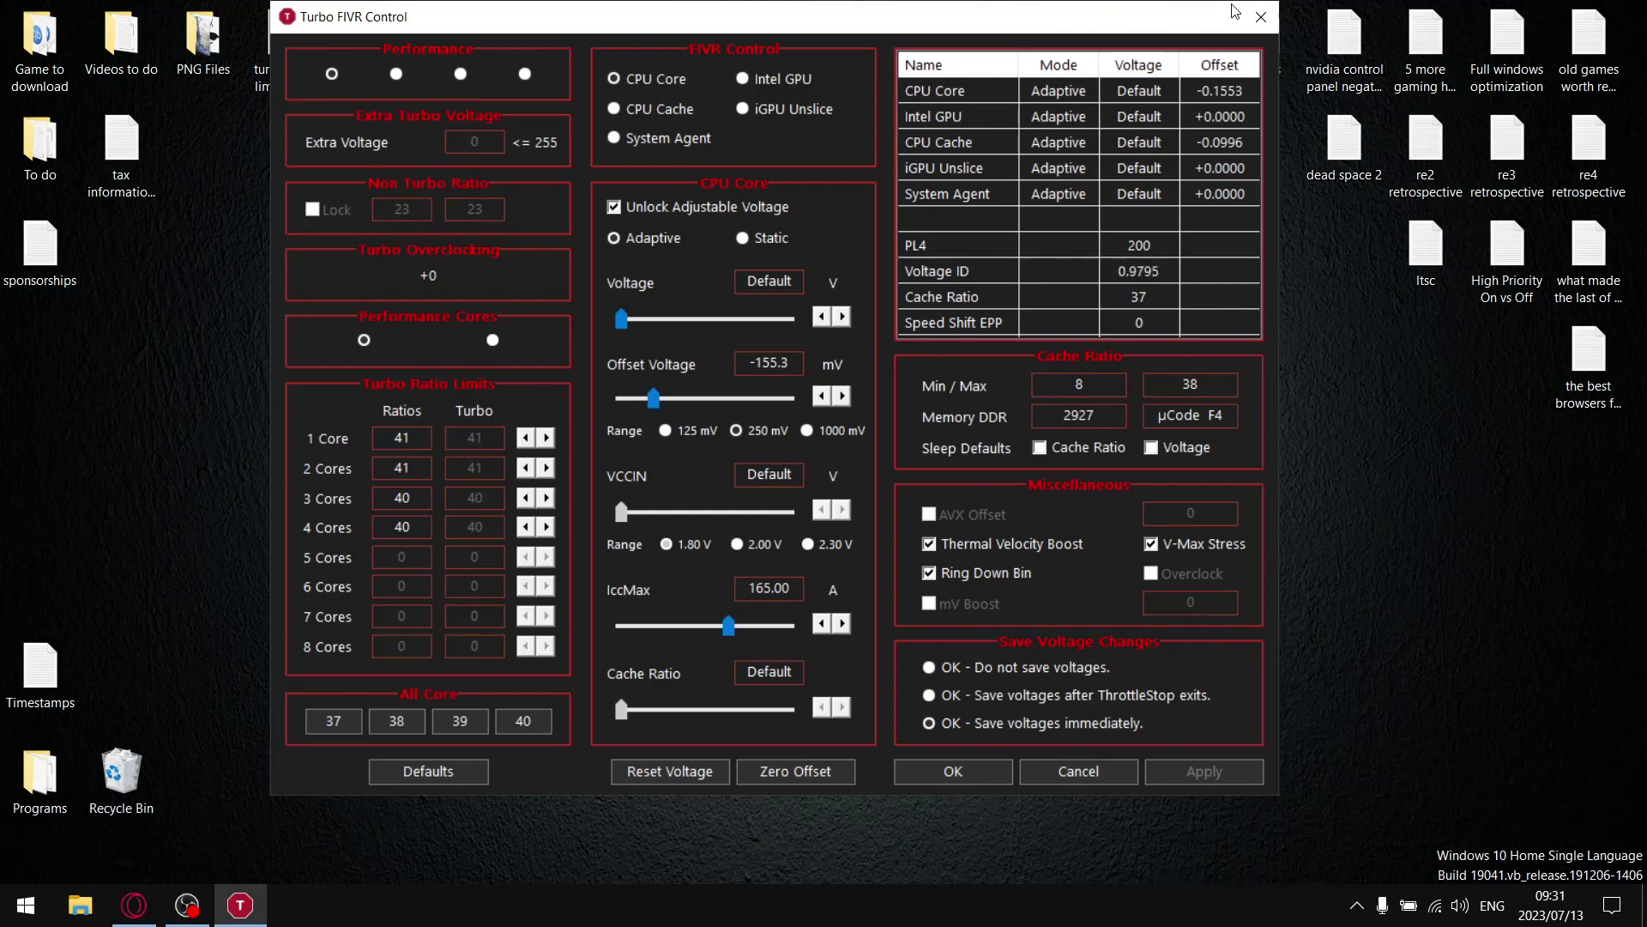
click(1261, 16)
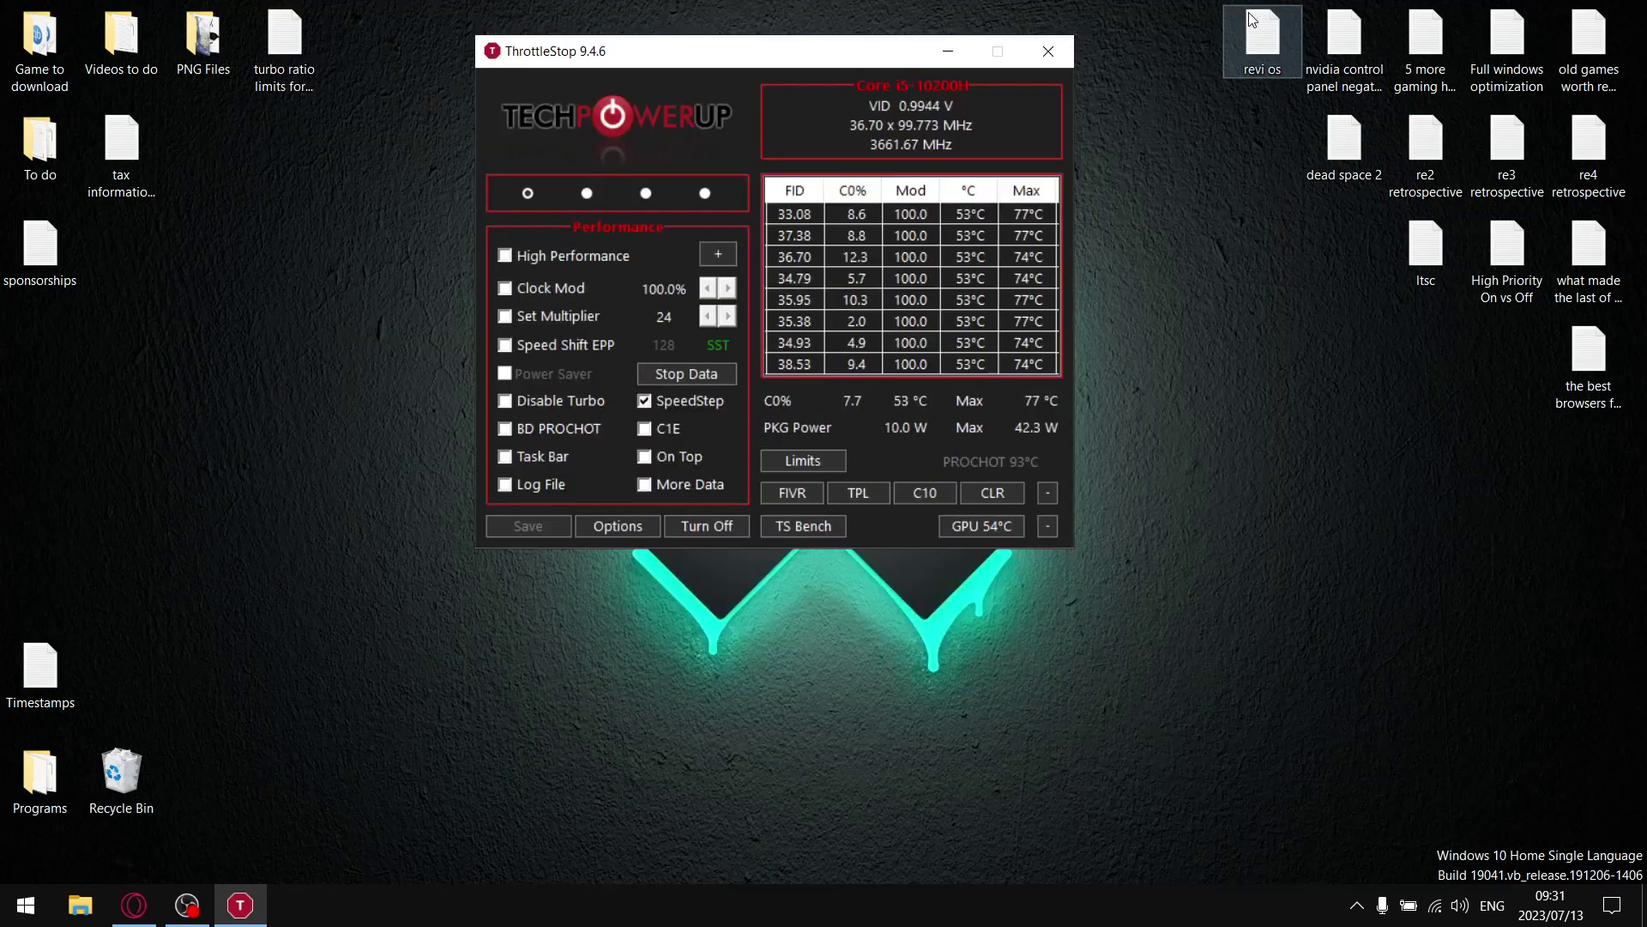
click(935, 53)
Restore Opera, scroll through the Laptop Tweaking Tips channel page, then close the browser
click(141, 891)
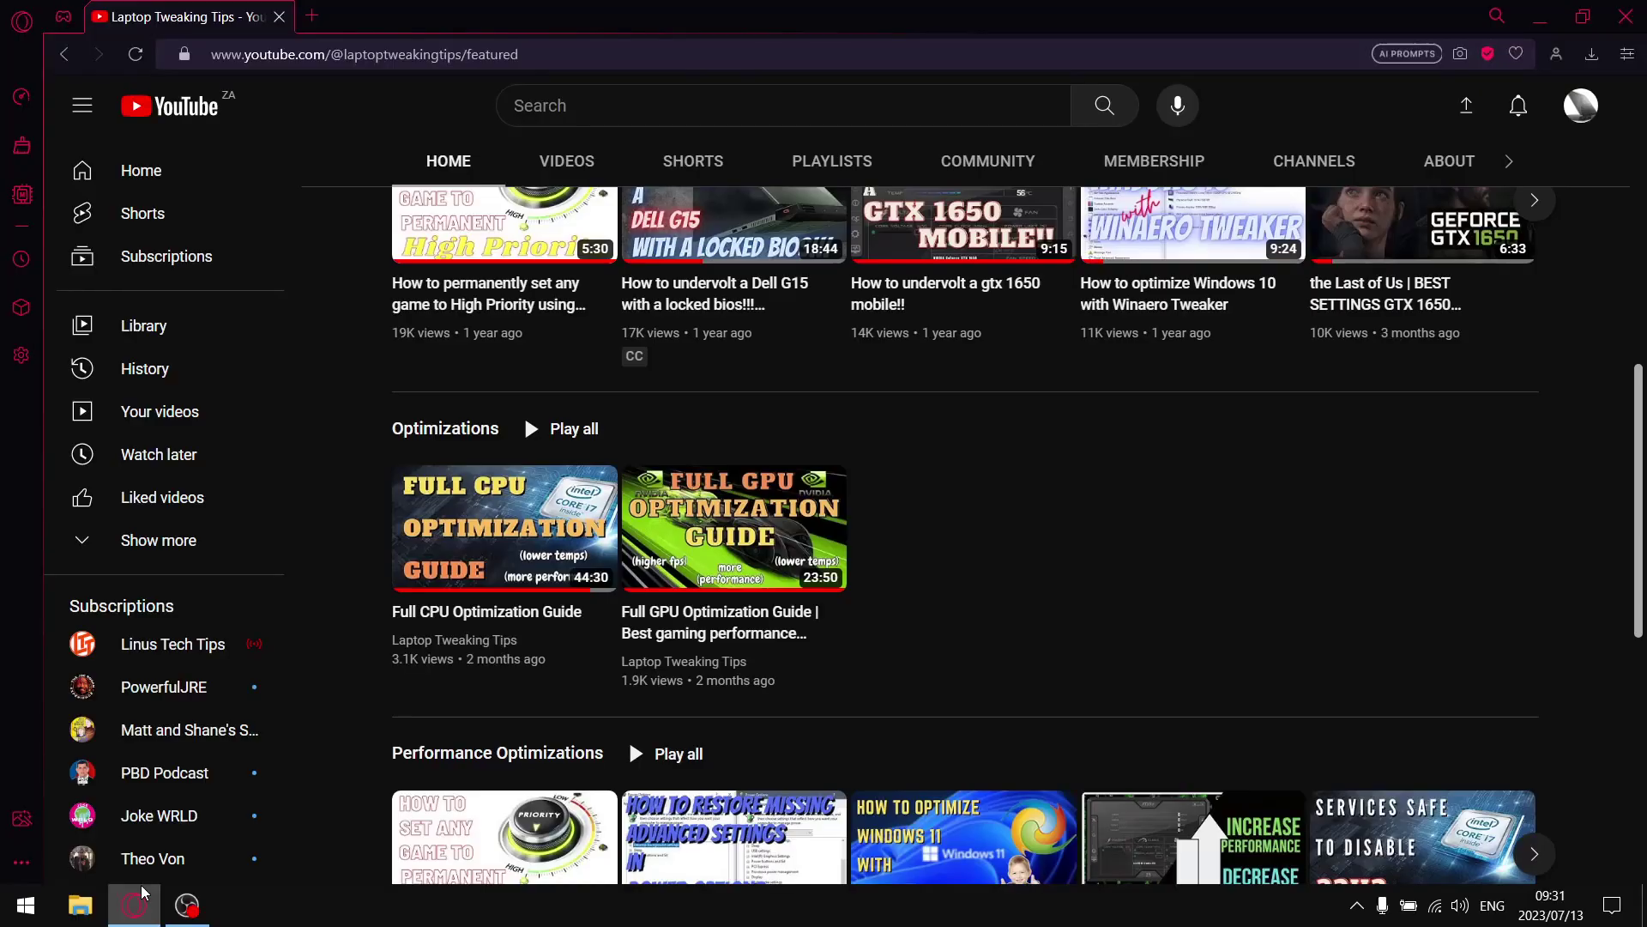
drag(1639, 612, 1639, 328)
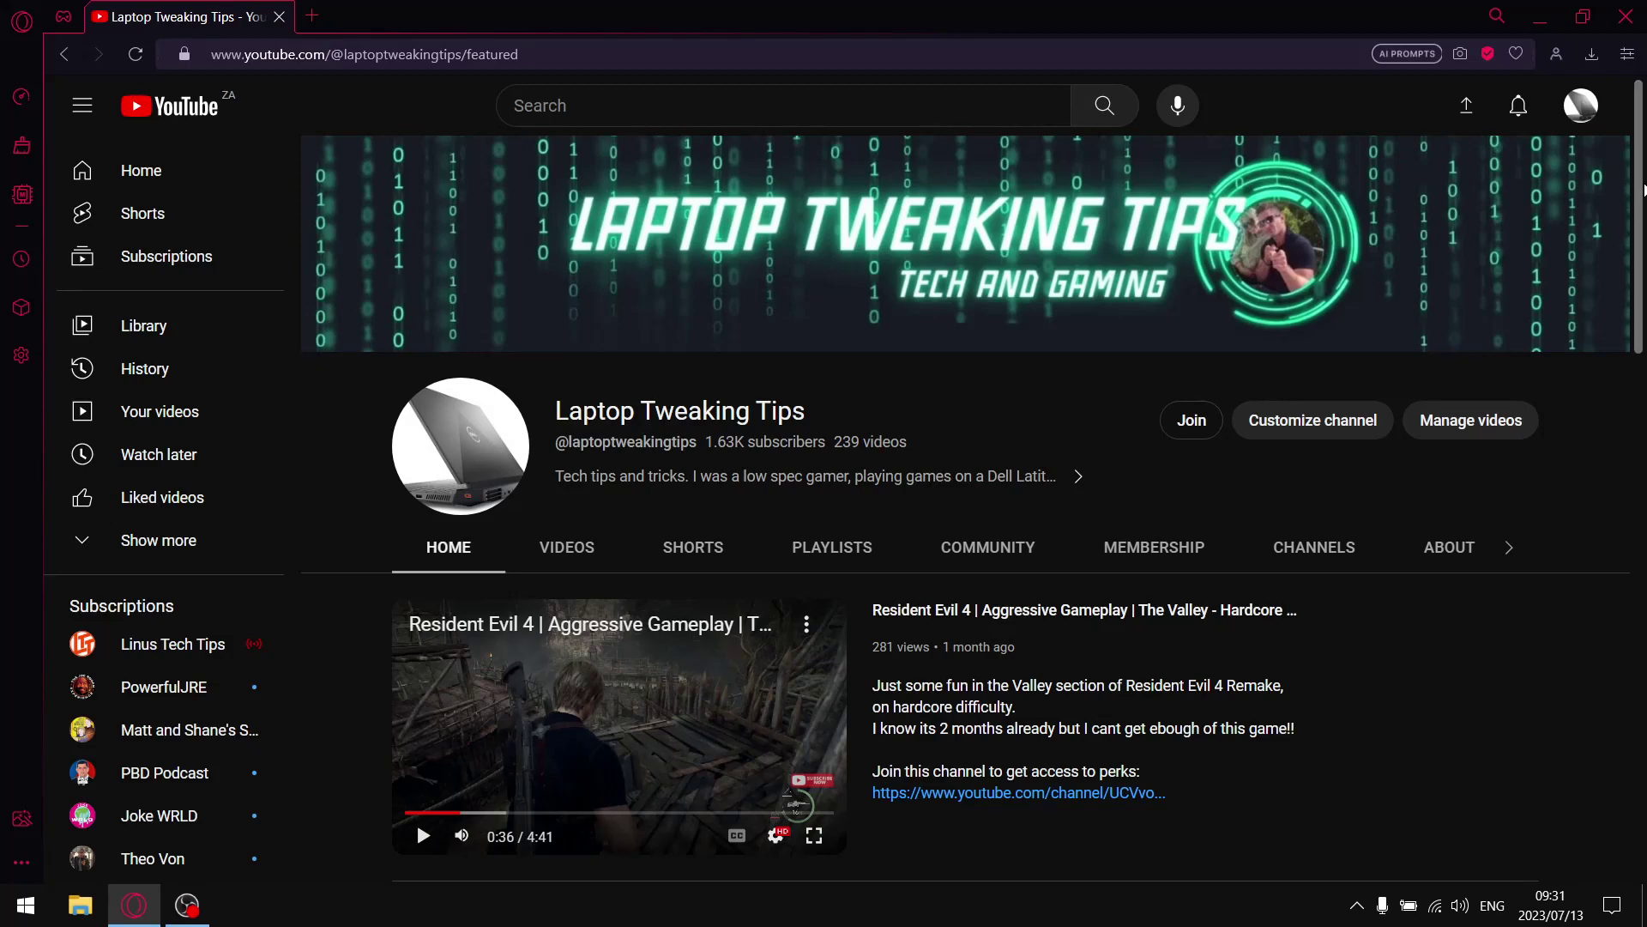
scroll(1643, 188, down, 10)
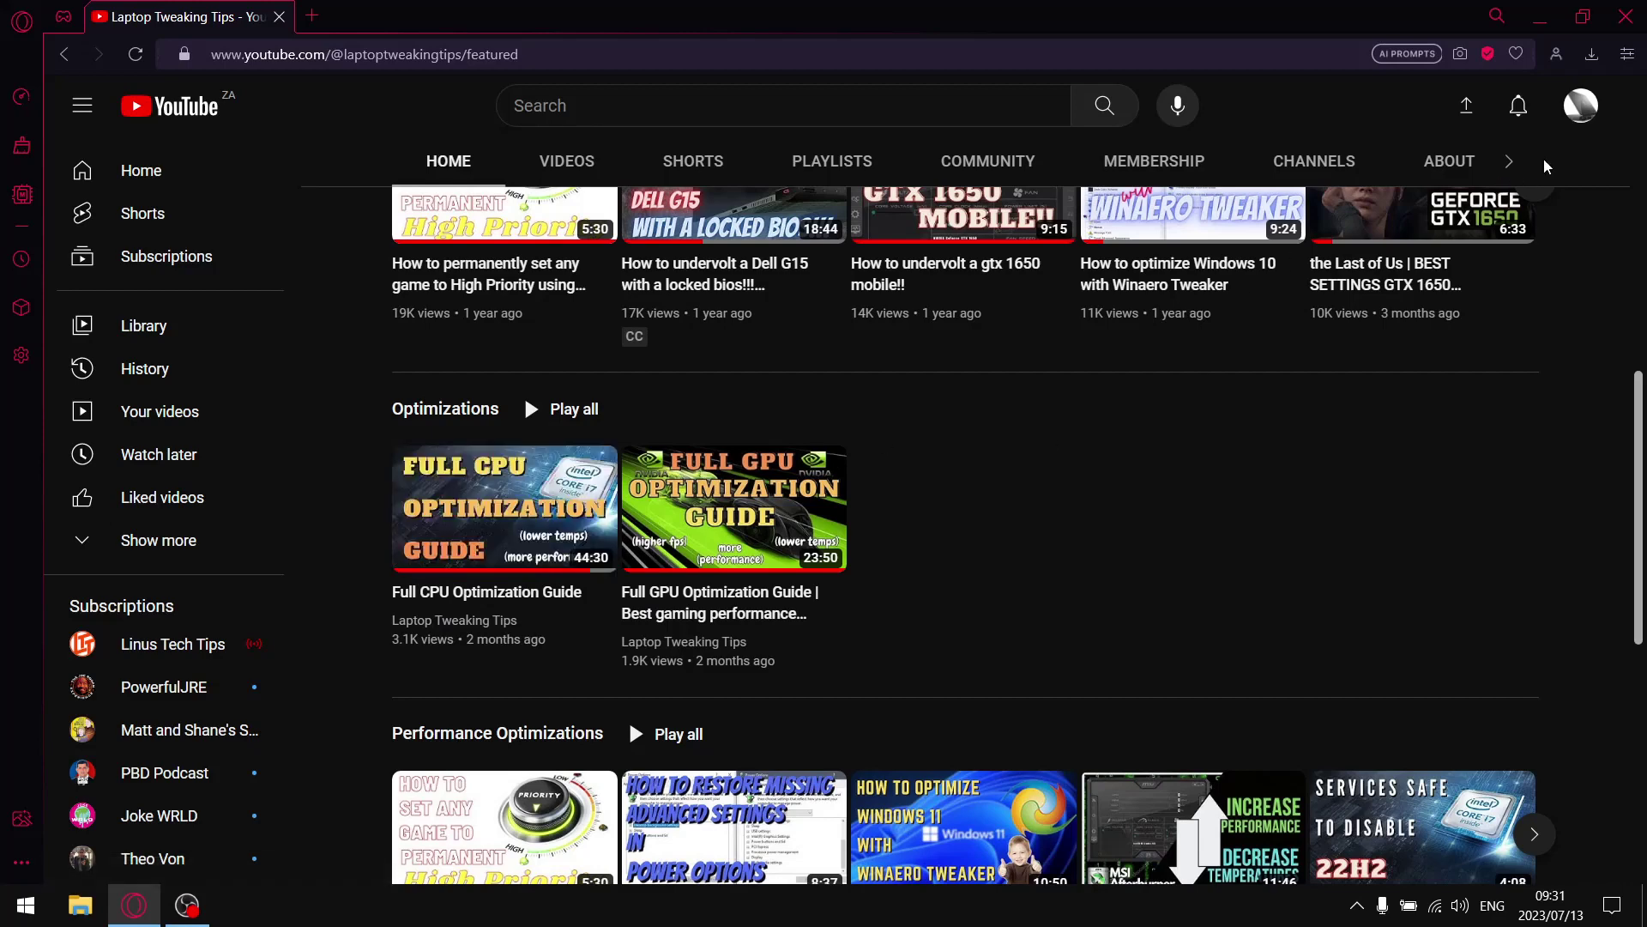
click(1626, 15)
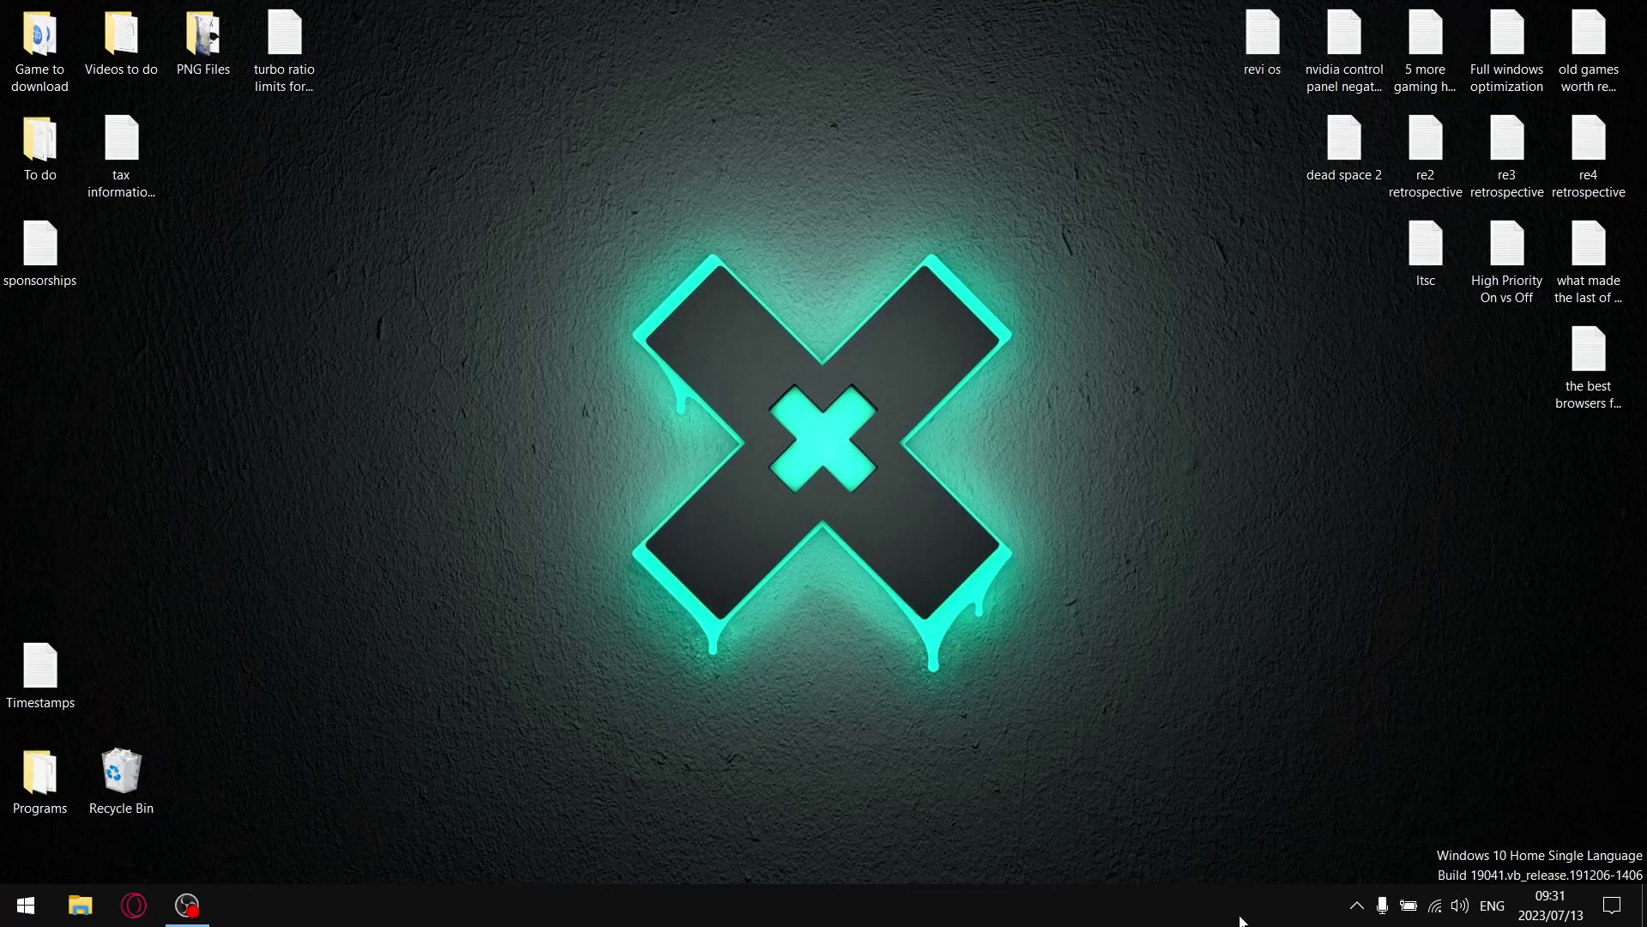
Reopen ThrottleStop from the tray, move it up-left, and review FIVR's turbo ratio limits
click(1356, 907)
click(1314, 862)
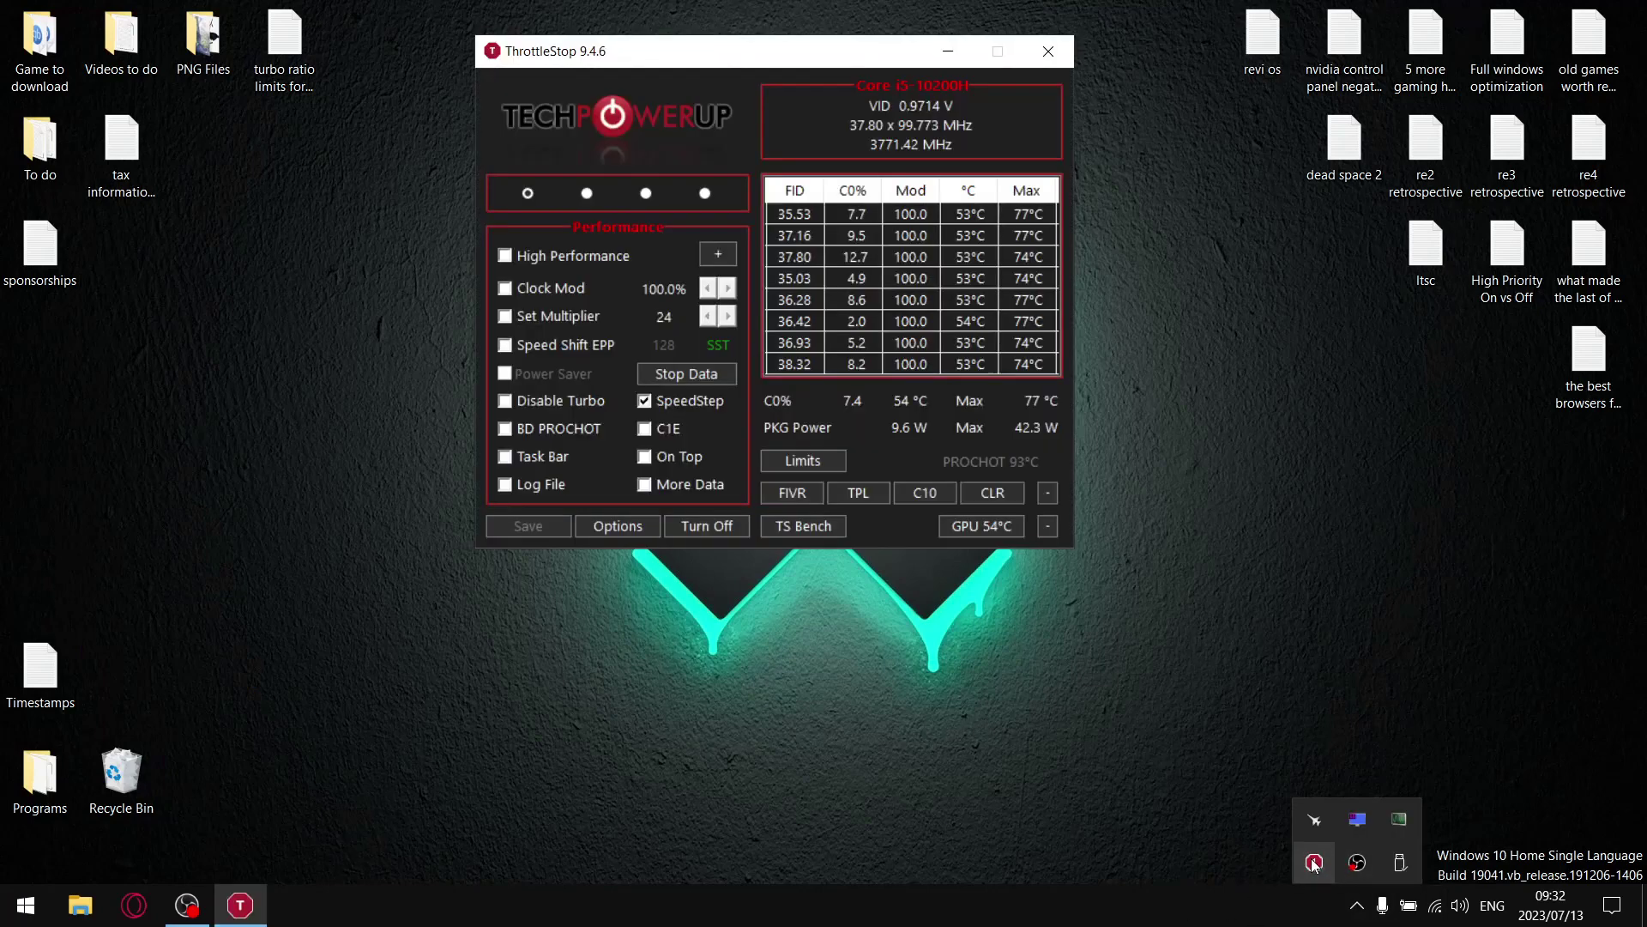
drag(852, 51, 796, 24)
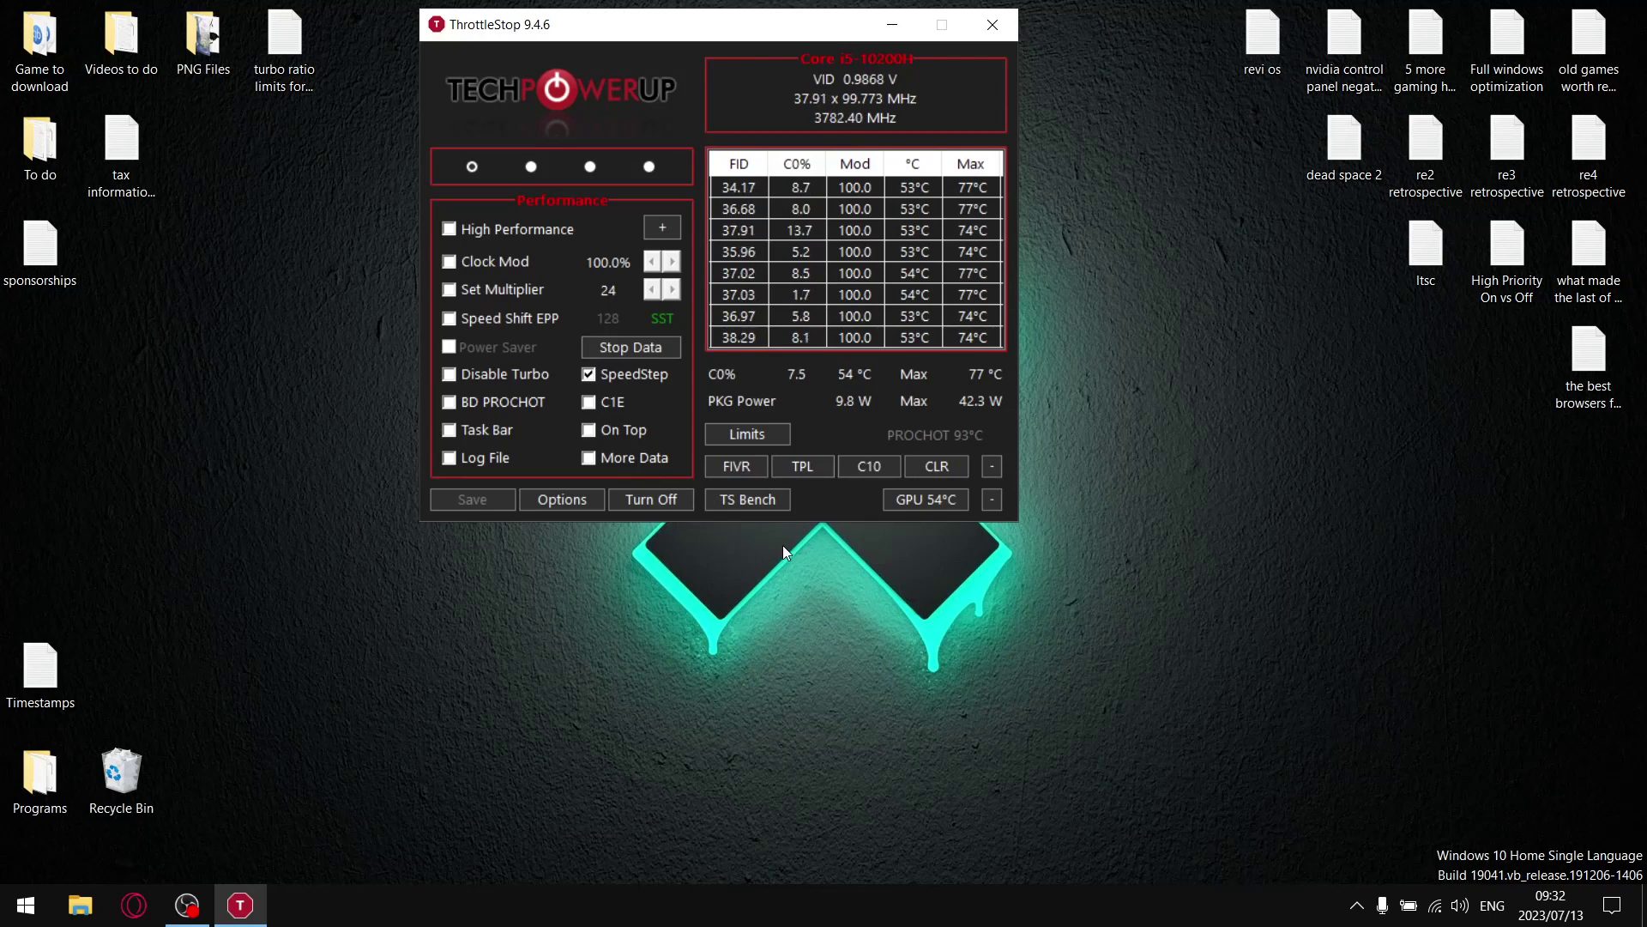
click(743, 473)
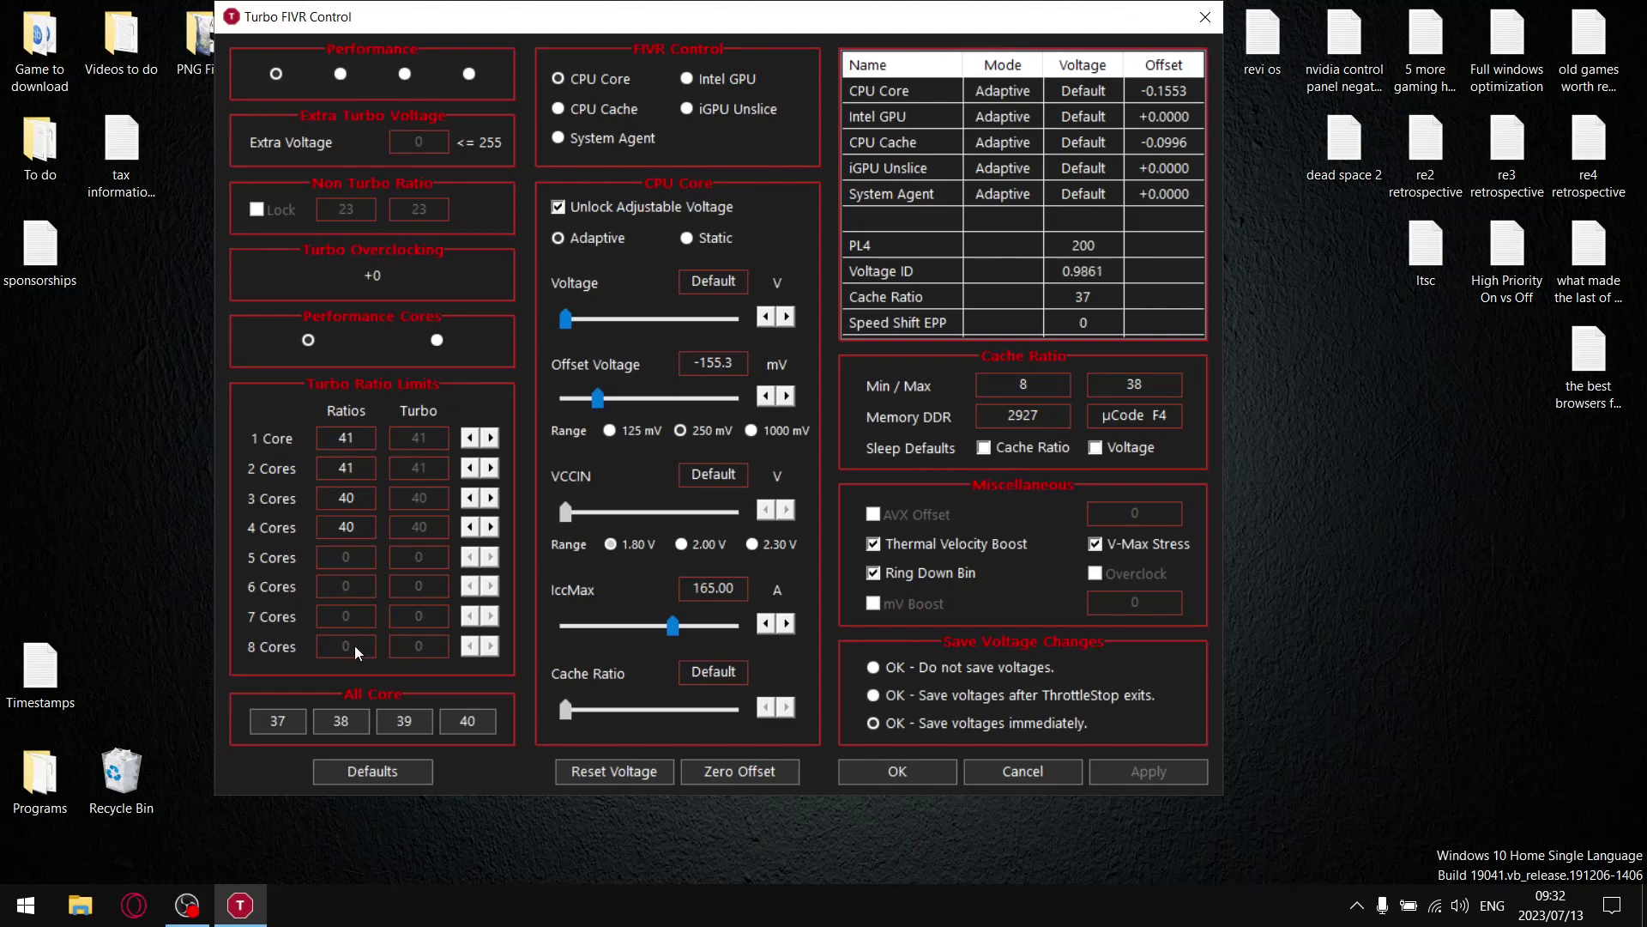
click(1204, 19)
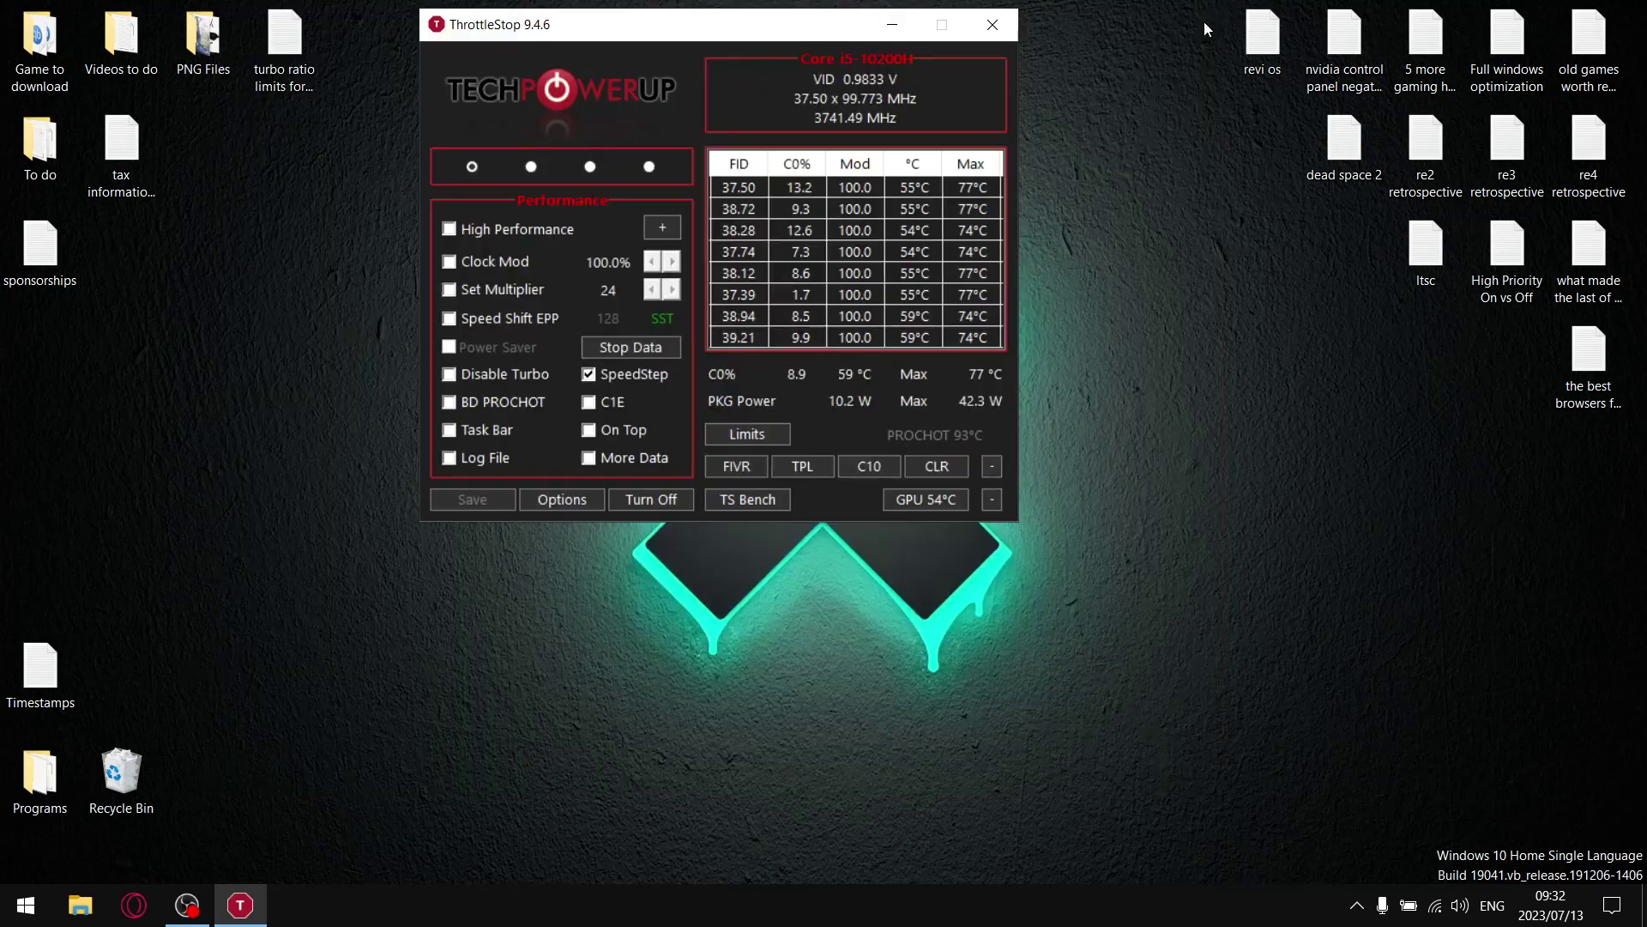
Run TS Bench at 8 threads and 120M, restarting once, until it reports 15.269
click(743, 499)
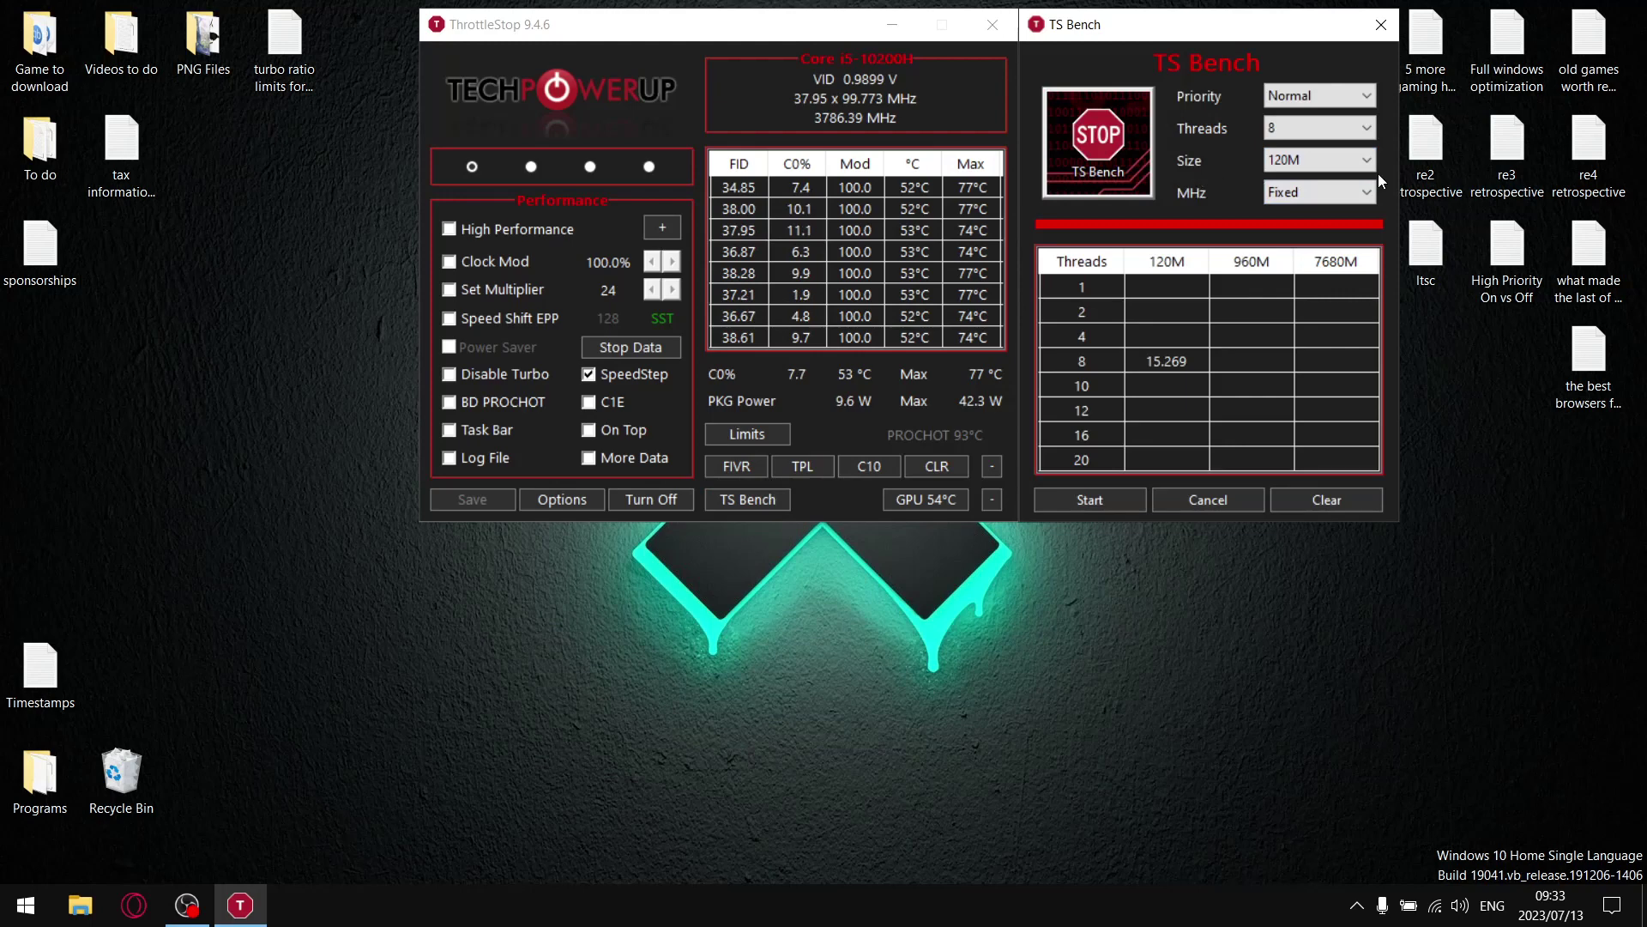
click(1088, 502)
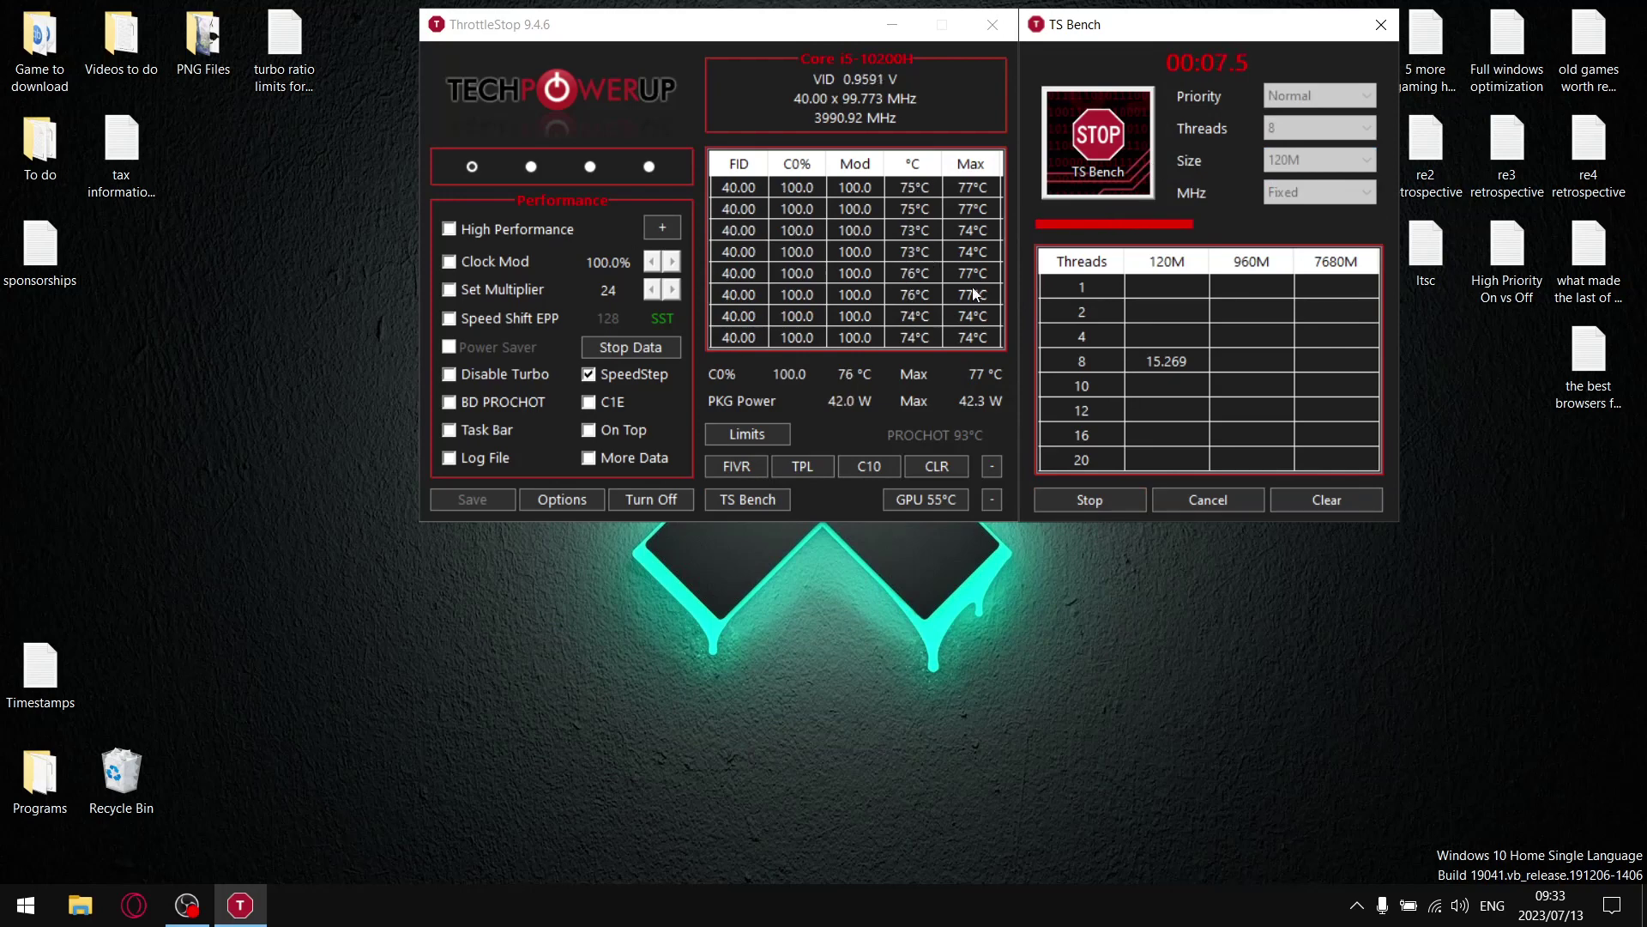
click(1242, 508)
click(748, 498)
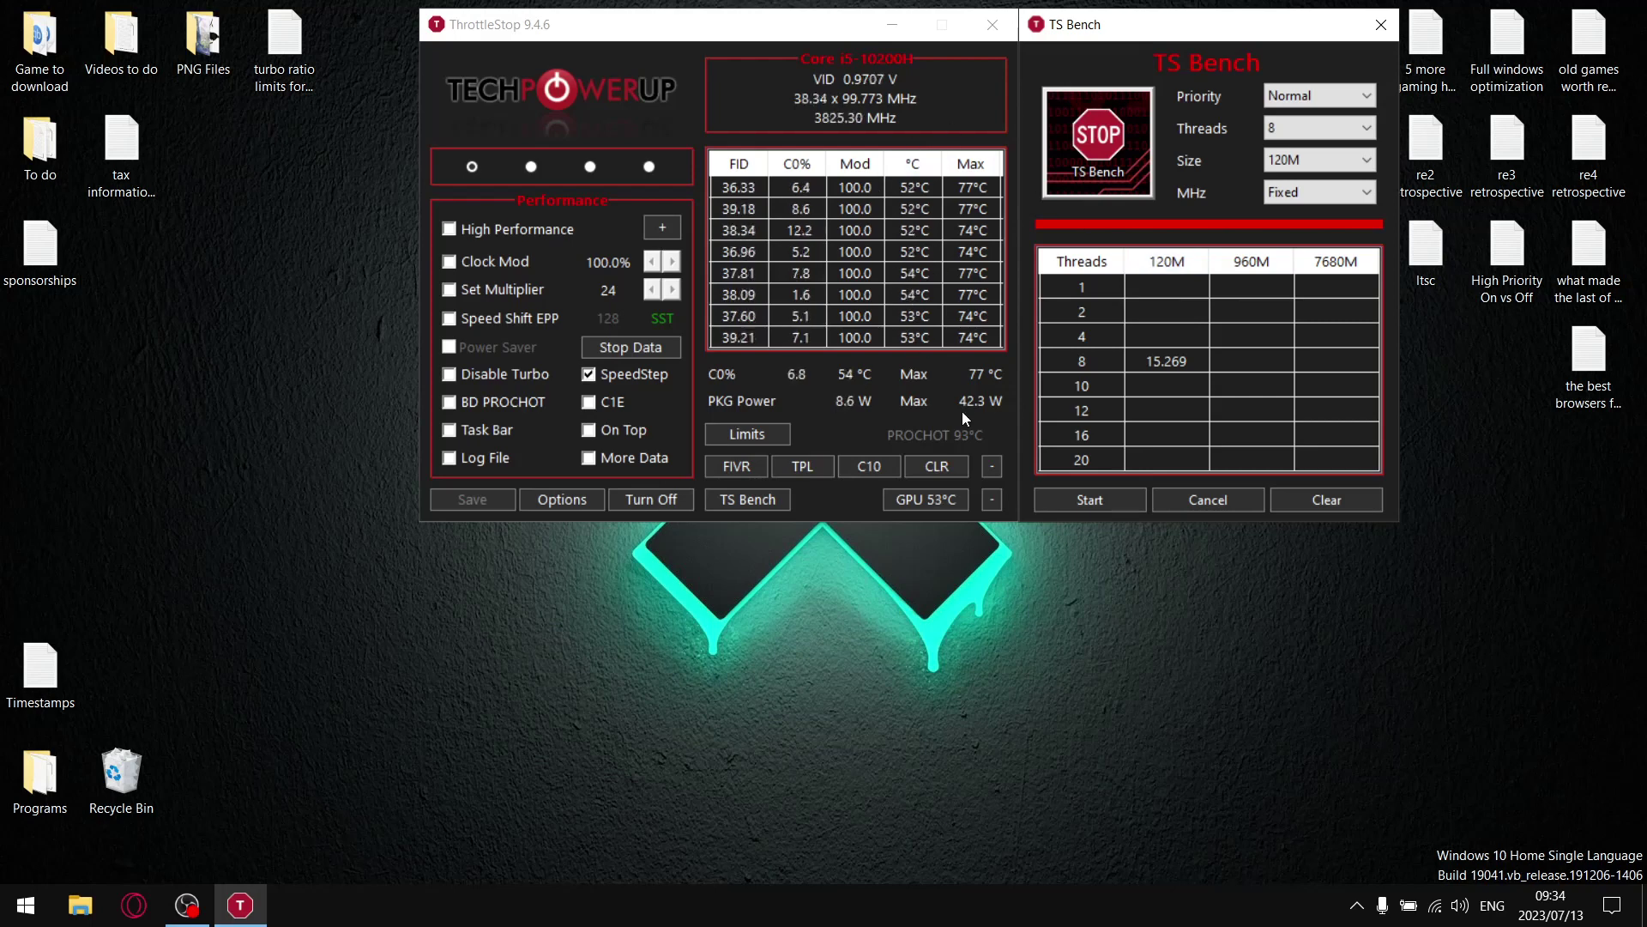
click(1380, 24)
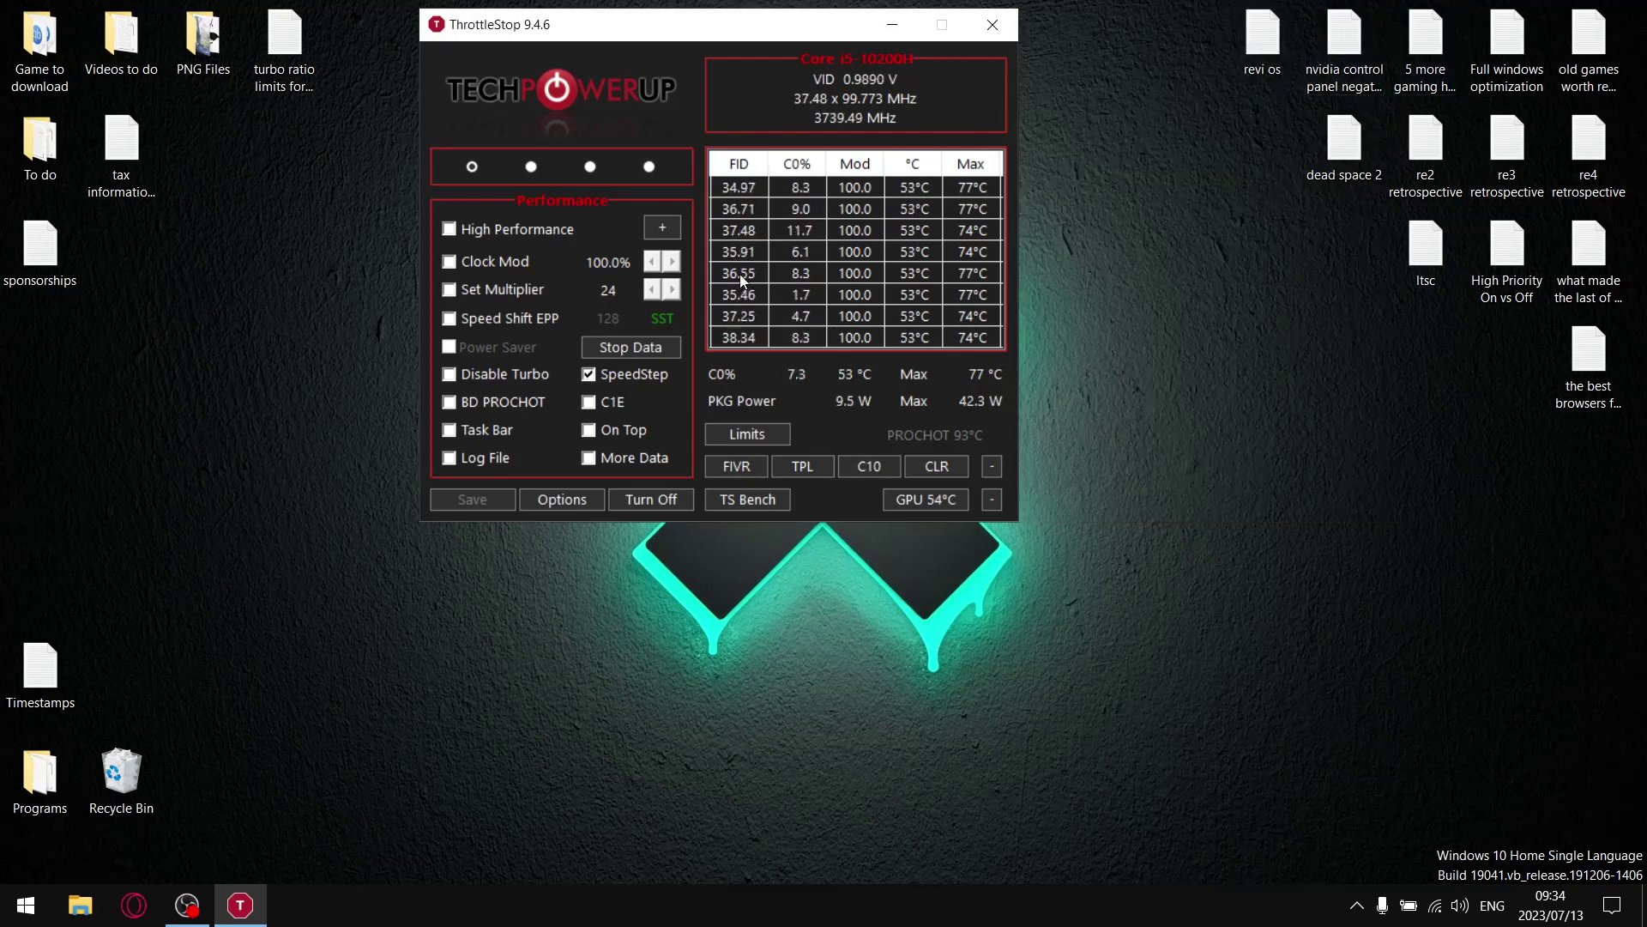
Trial-lower the 1–4 core turbo ratios to 38 in FIVR, discard it, and reopen FIVR
click(733, 467)
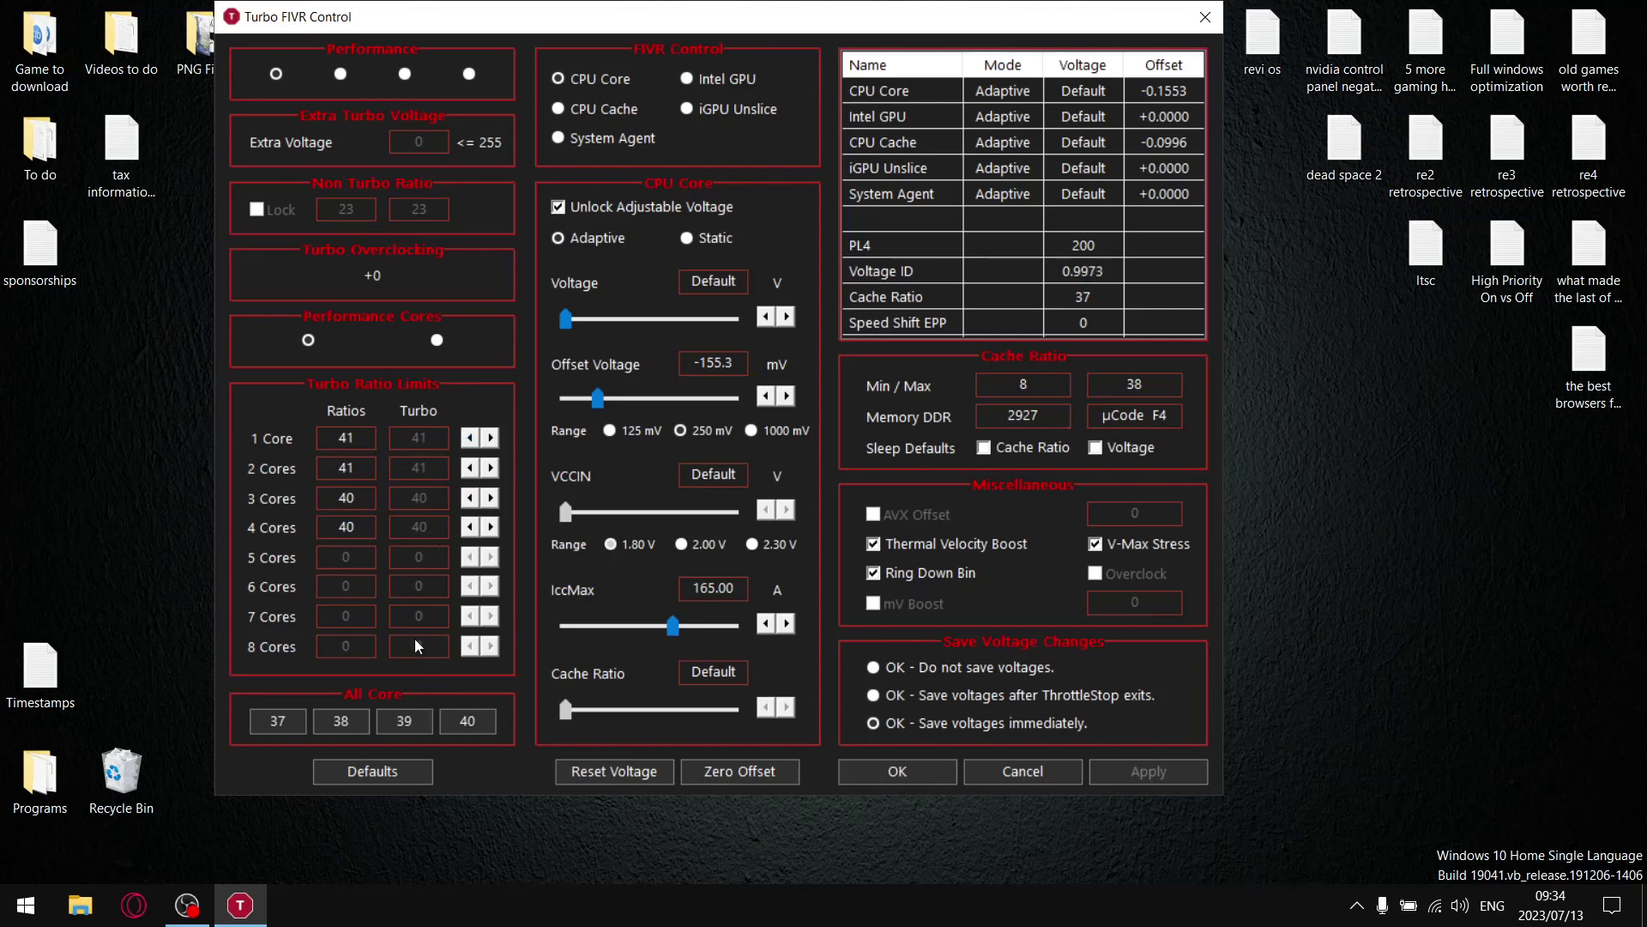
click(469, 439)
click(469, 438)
click(469, 438)
click(1205, 17)
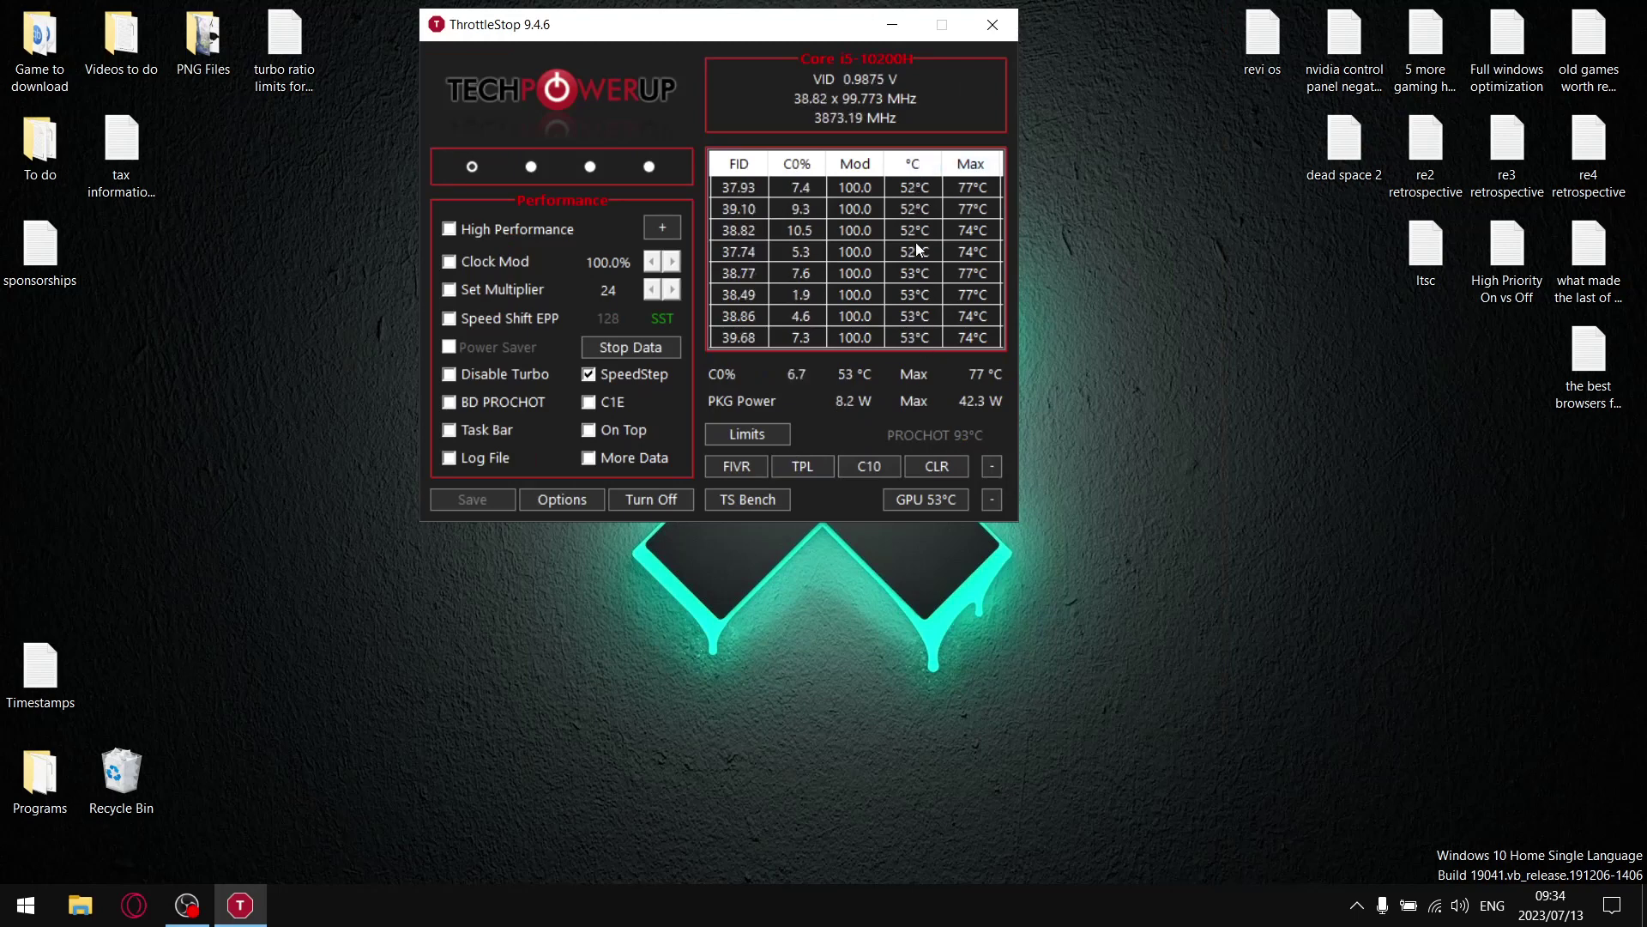
click(736, 466)
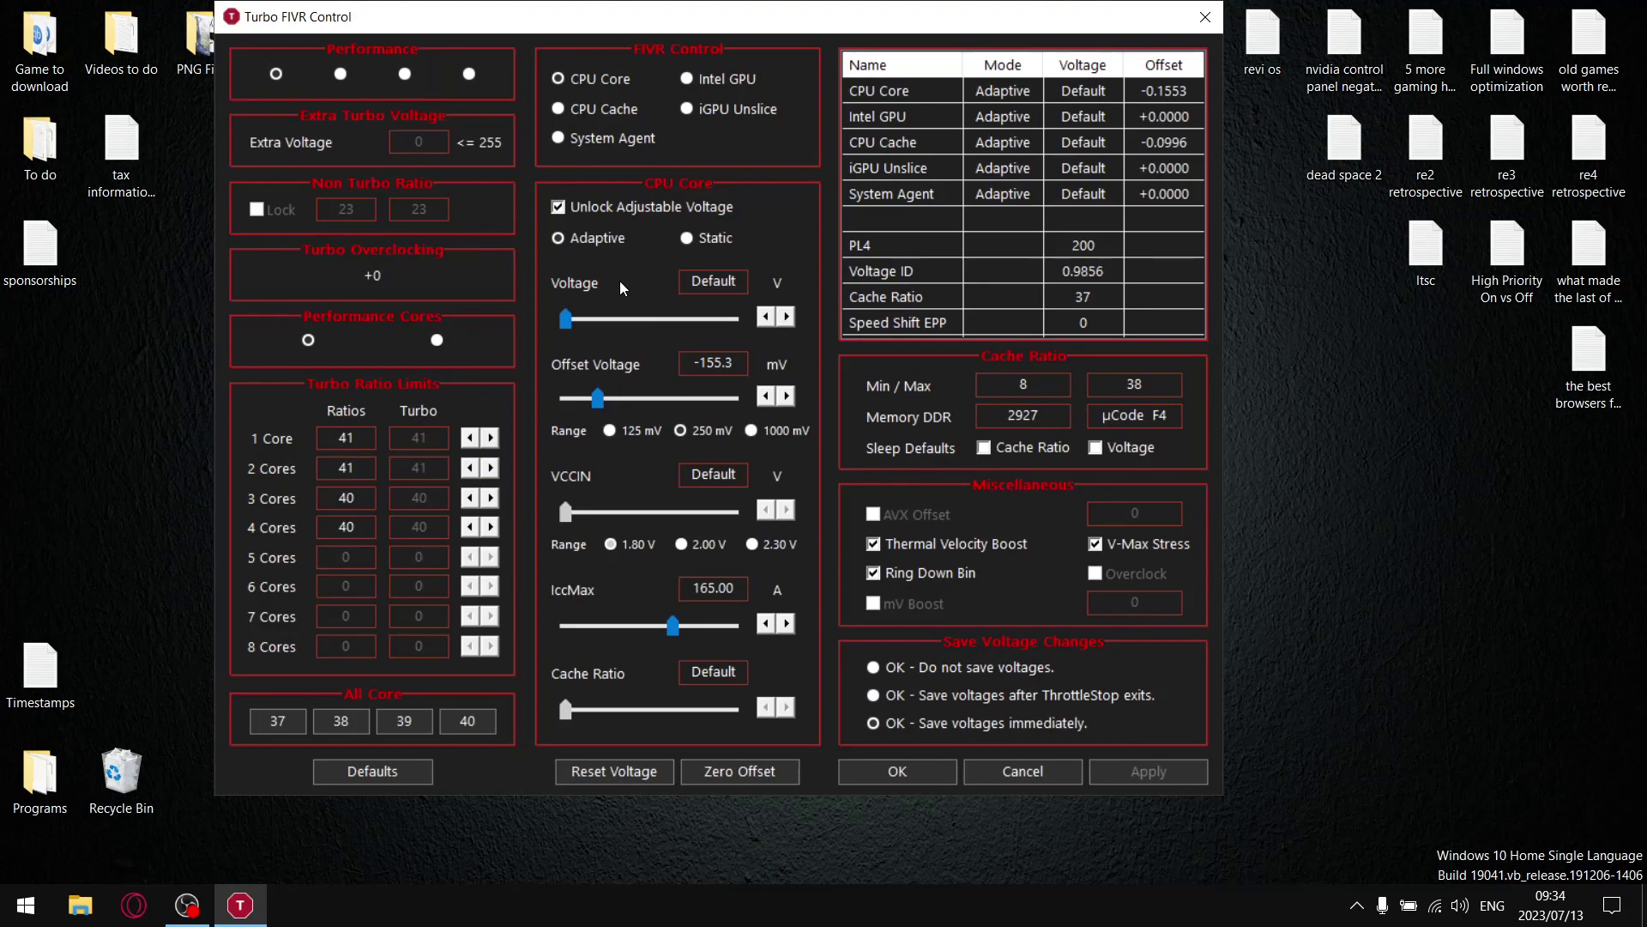
Close, reopen and close the FIVR settings again, returning to the main window
click(1208, 31)
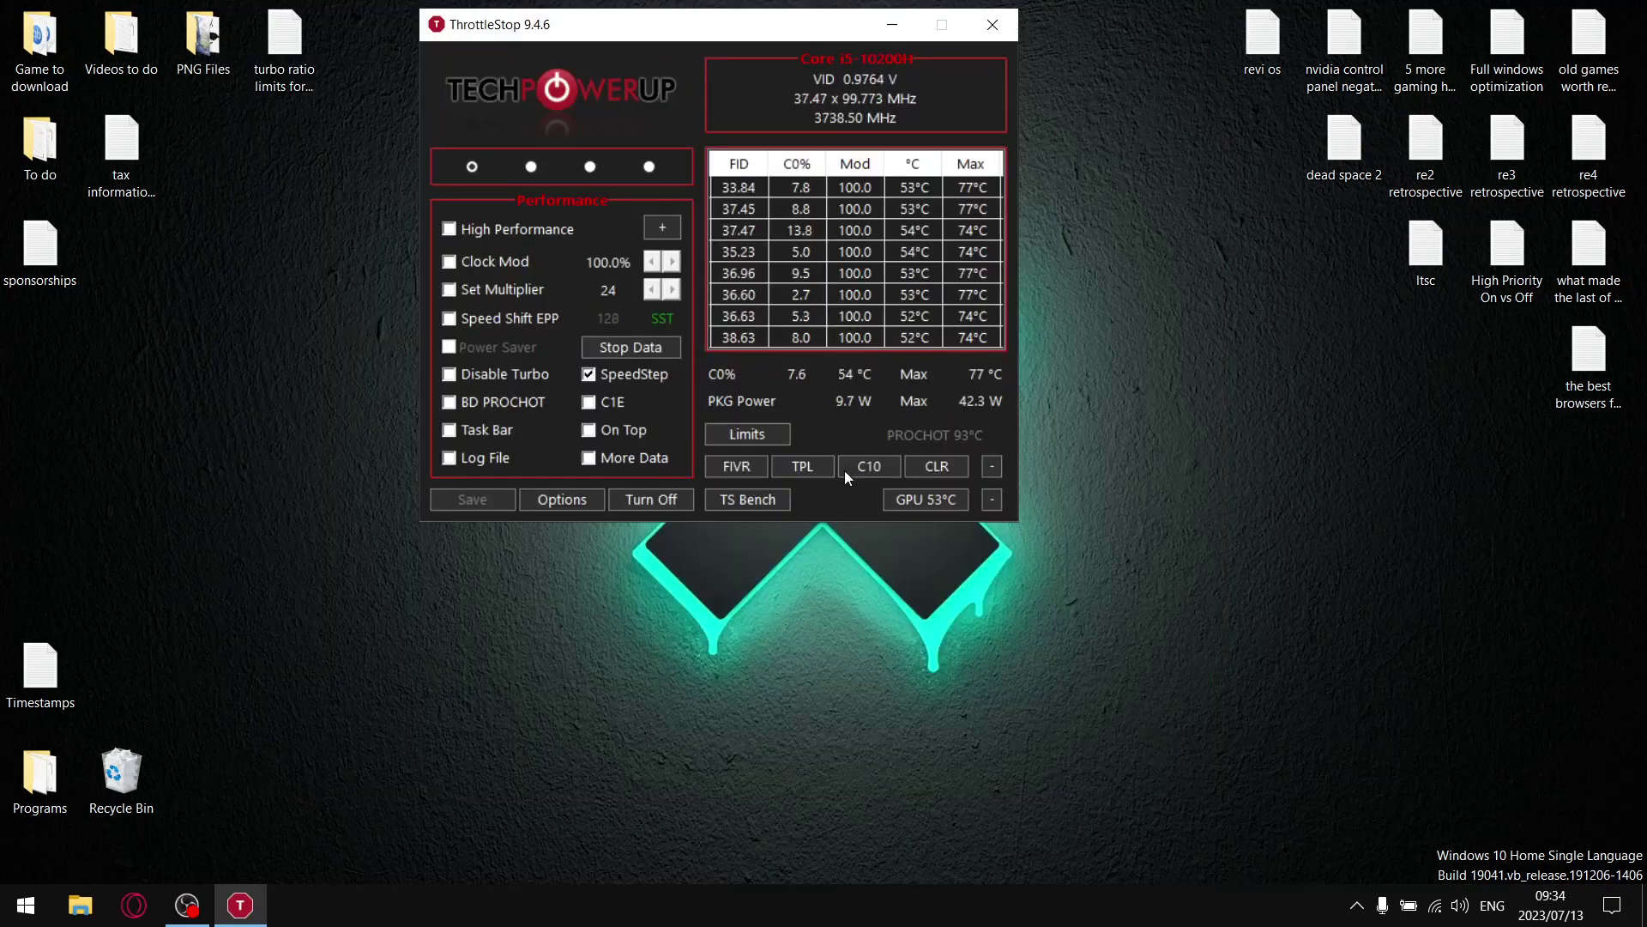
click(736, 465)
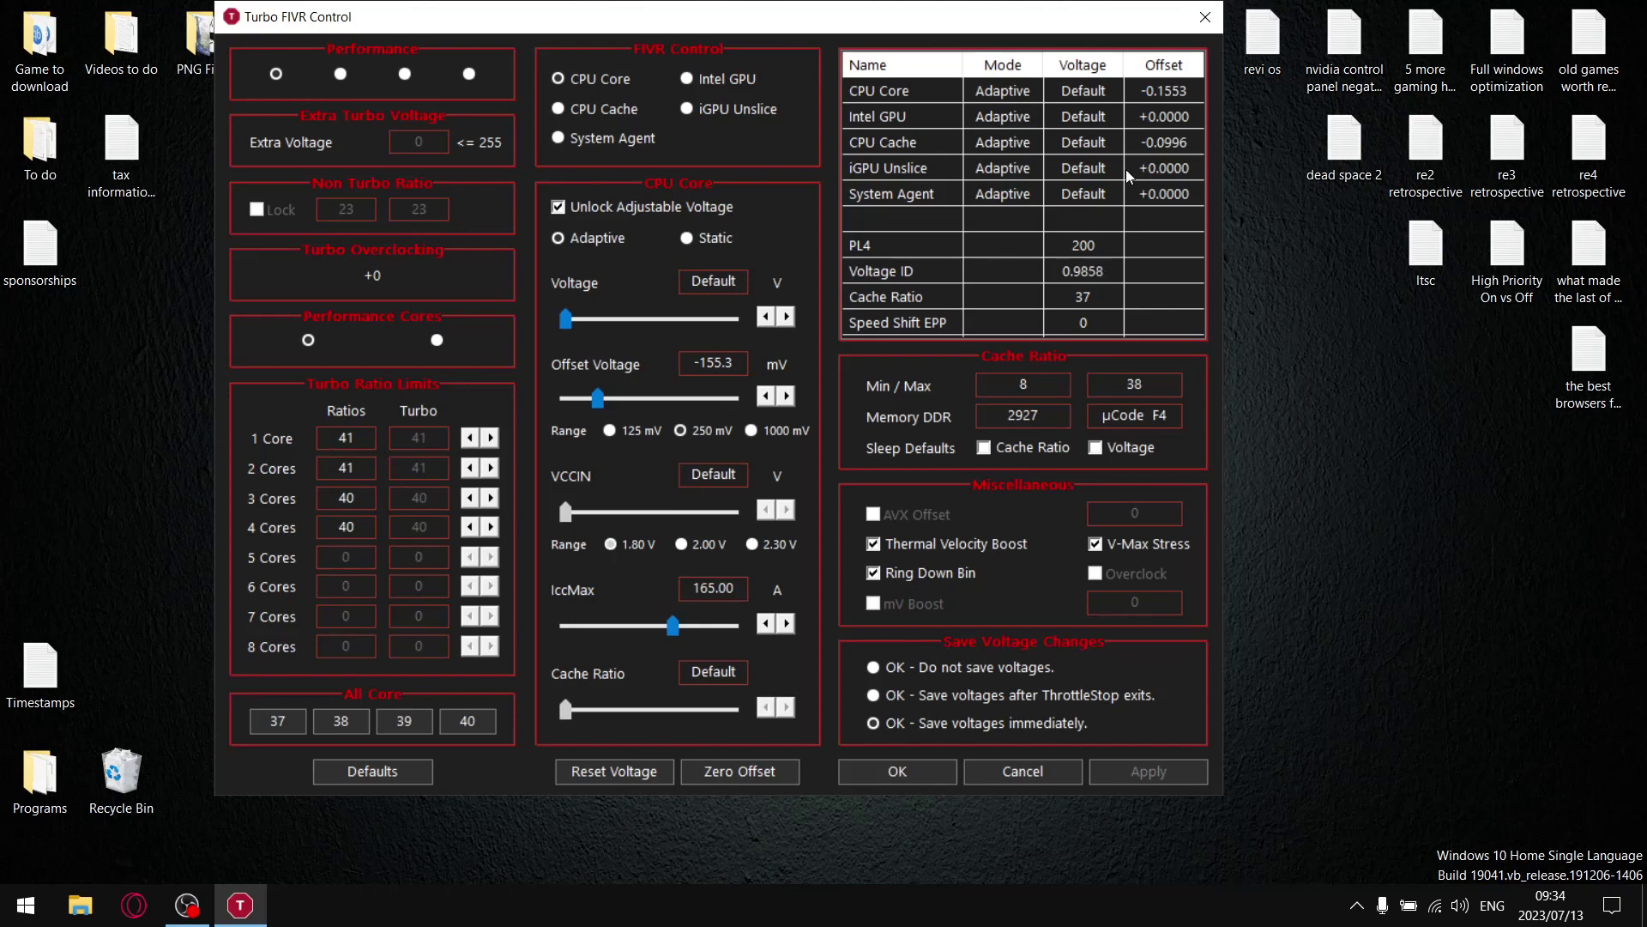
click(1204, 16)
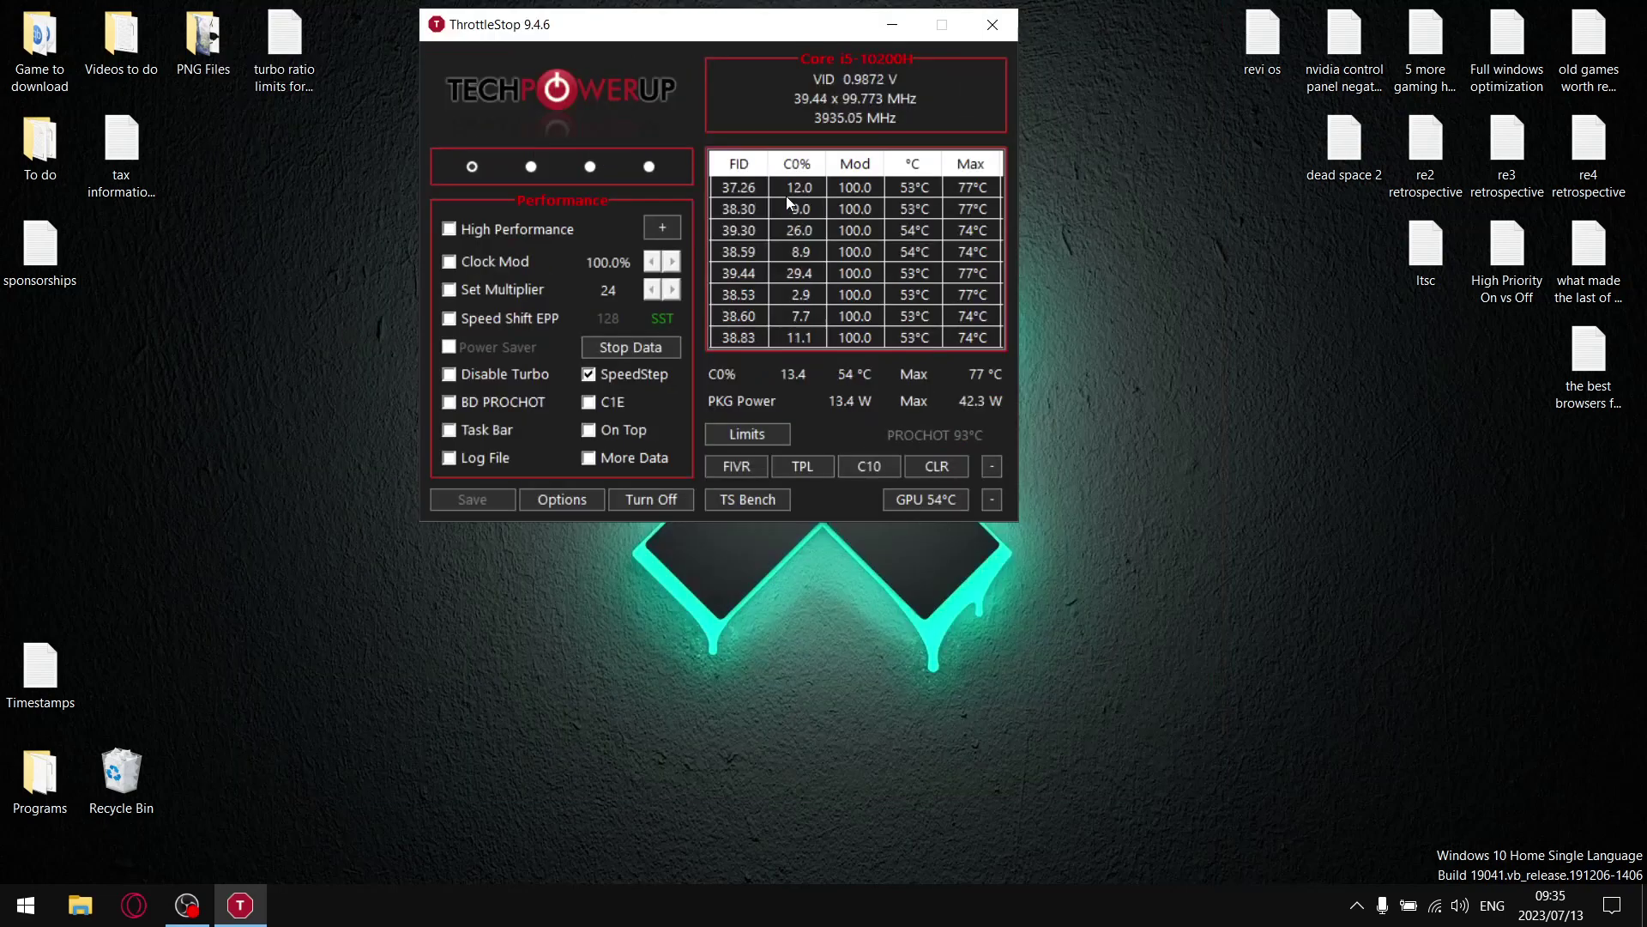
click(748, 500)
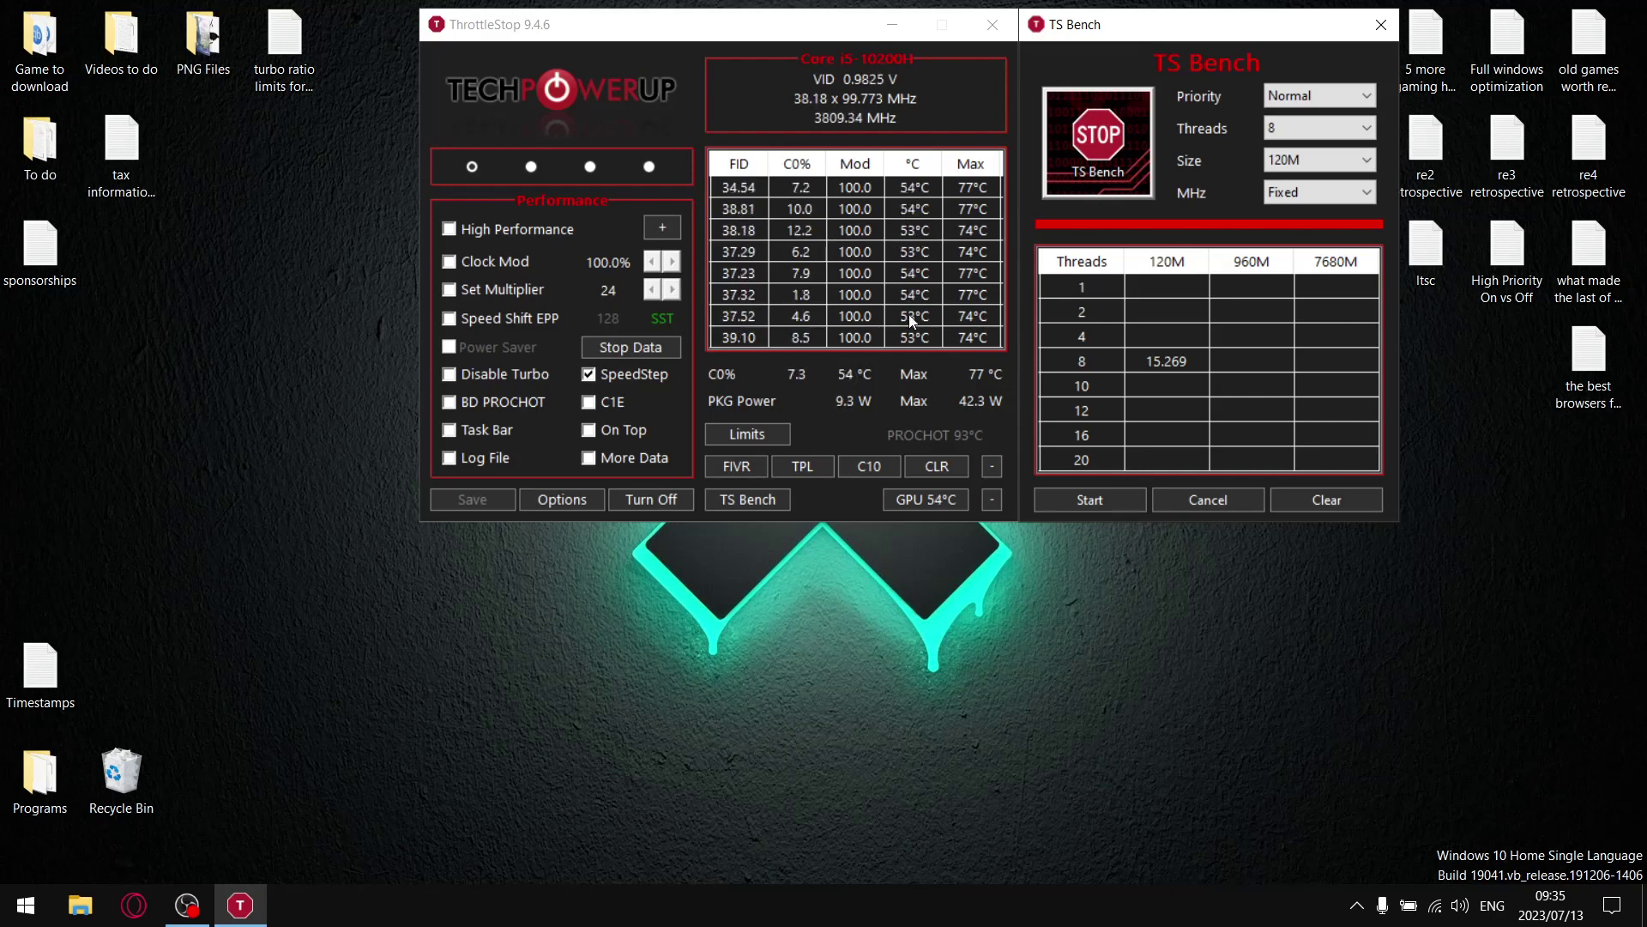
click(753, 471)
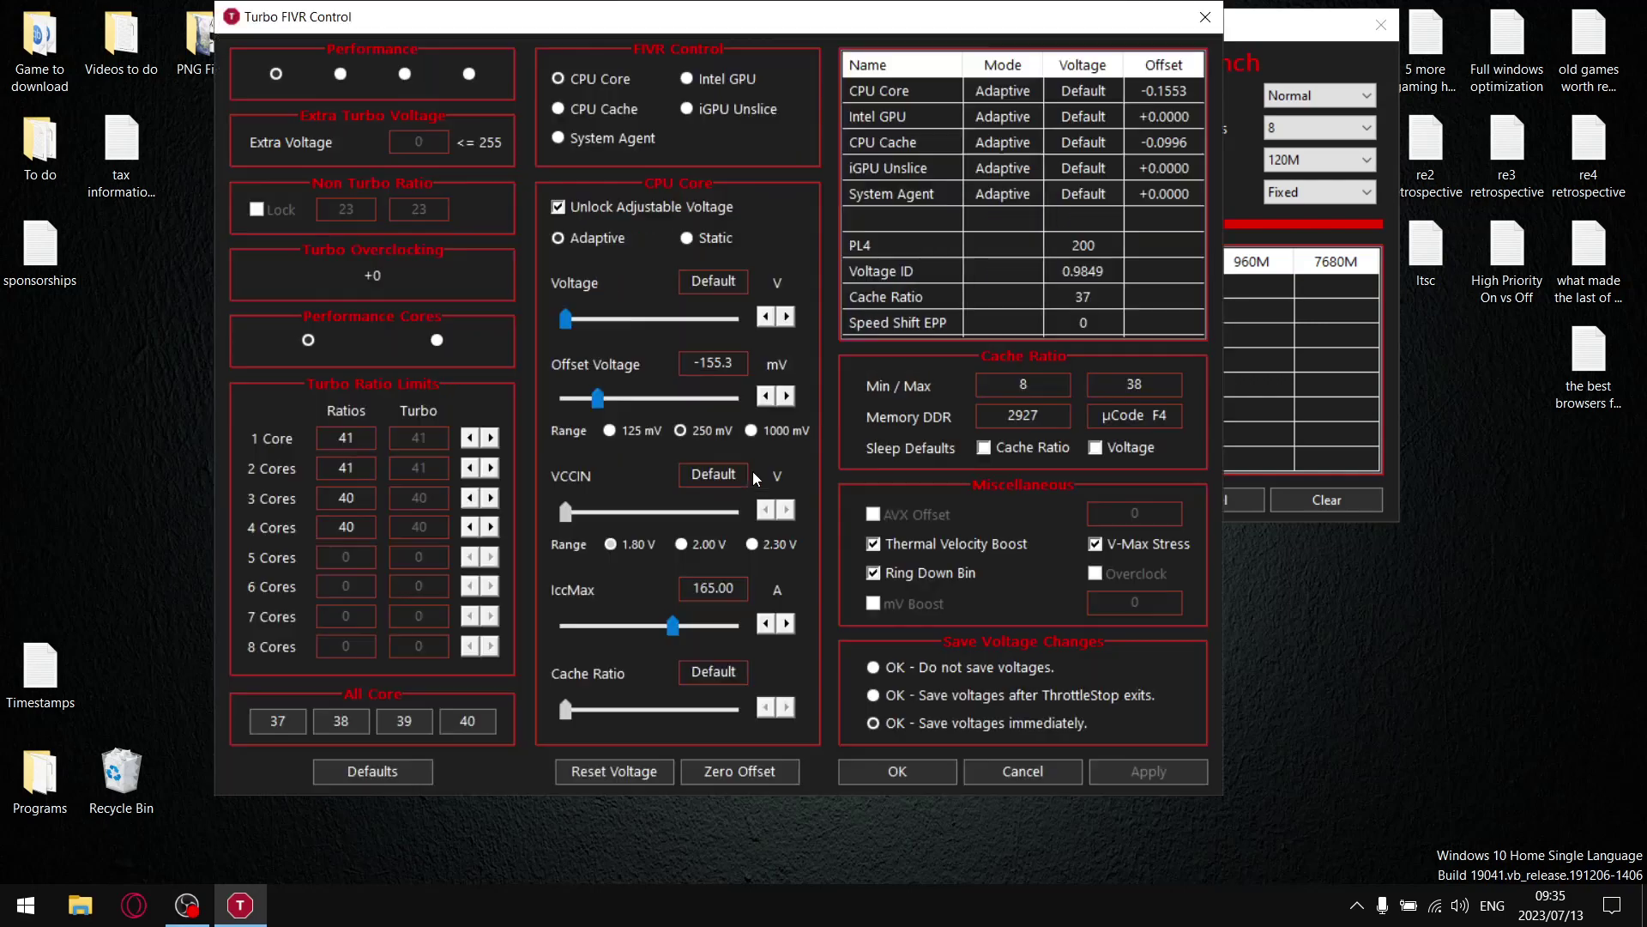
click(469, 438)
click(489, 442)
click(489, 468)
Start a TS Bench run, watch every core hold 40.00 FID, then close the benchmark
click(1204, 17)
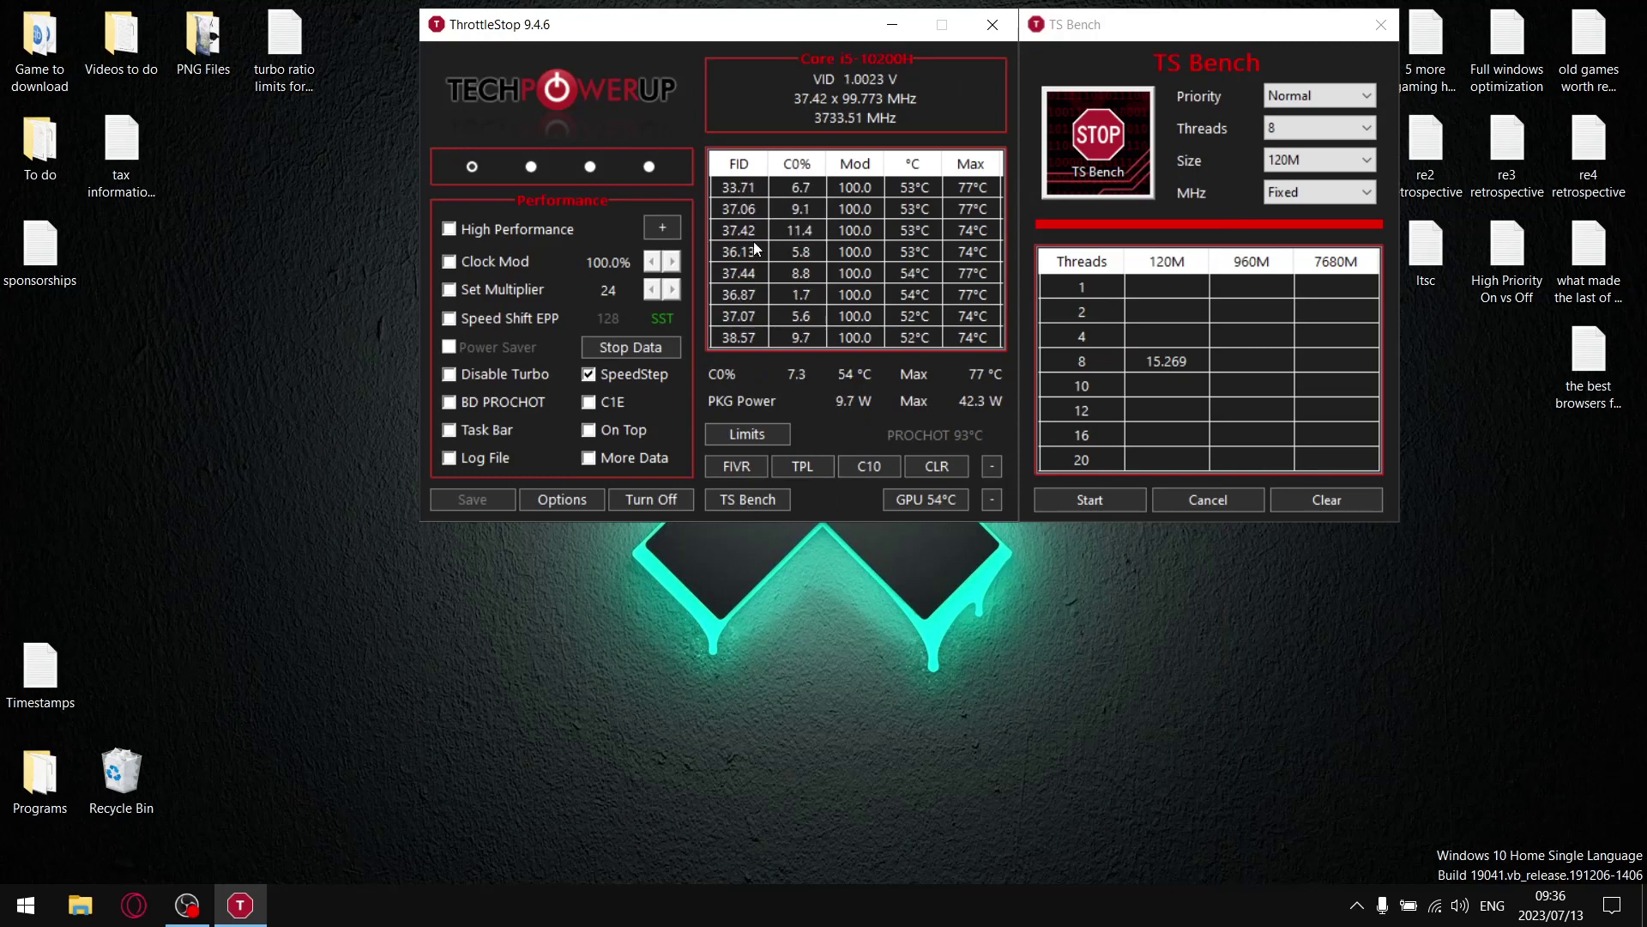
click(1105, 501)
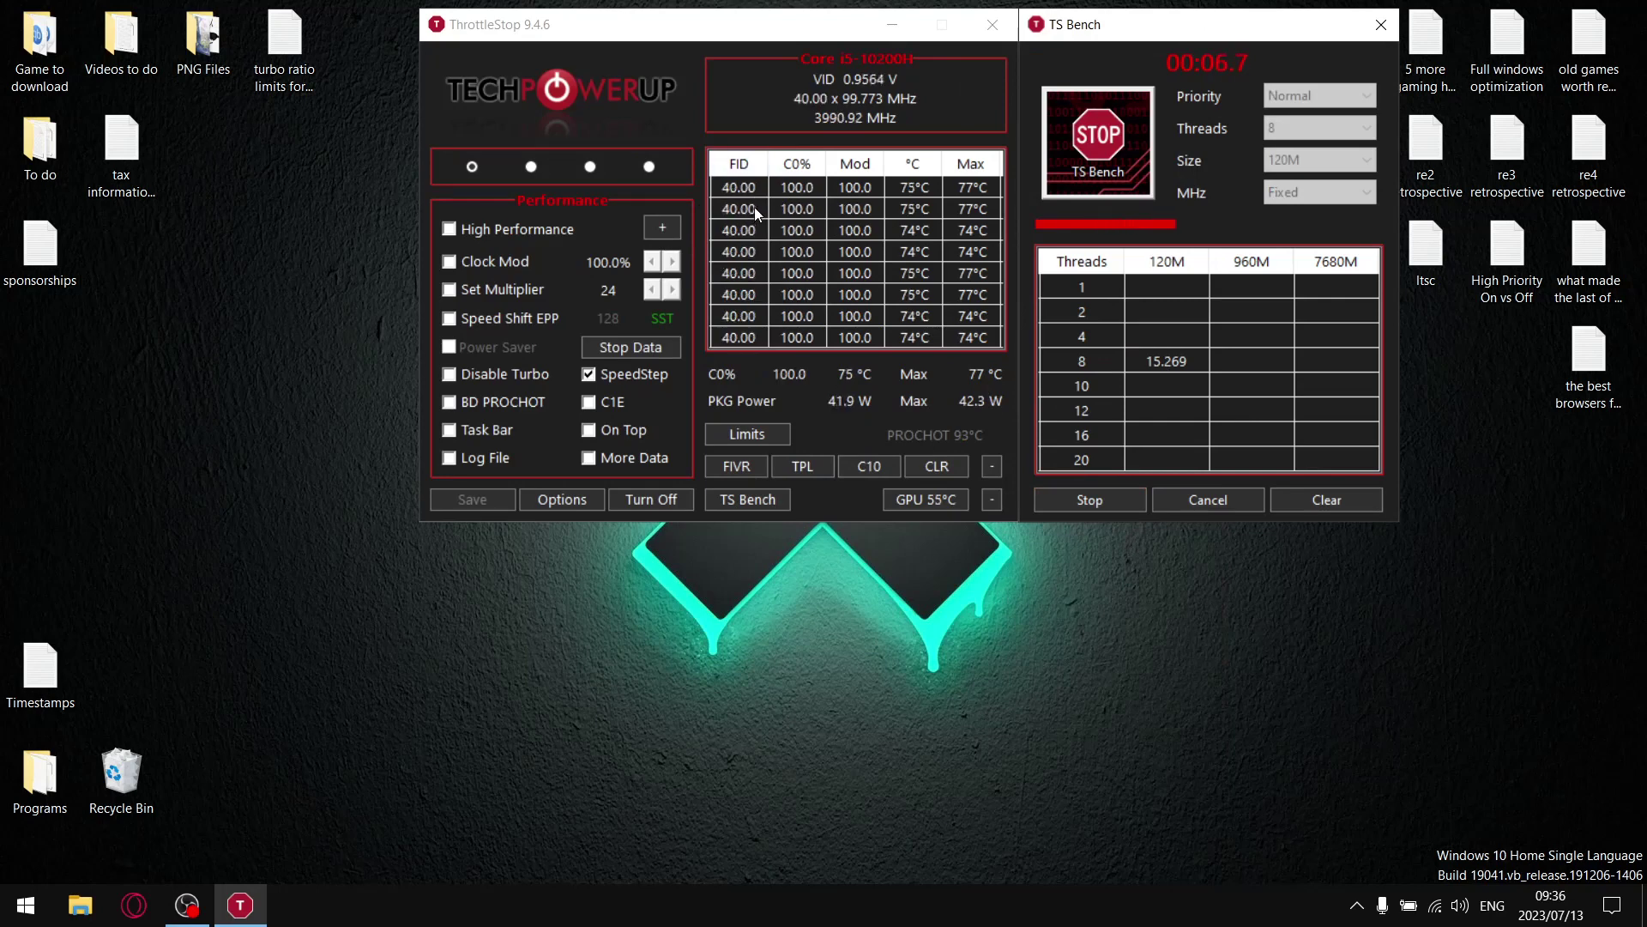
click(1381, 25)
Drop the 1–4 core ratios to 38, then restore 1 and 2 Cores to 41 before closing FIVR
click(755, 467)
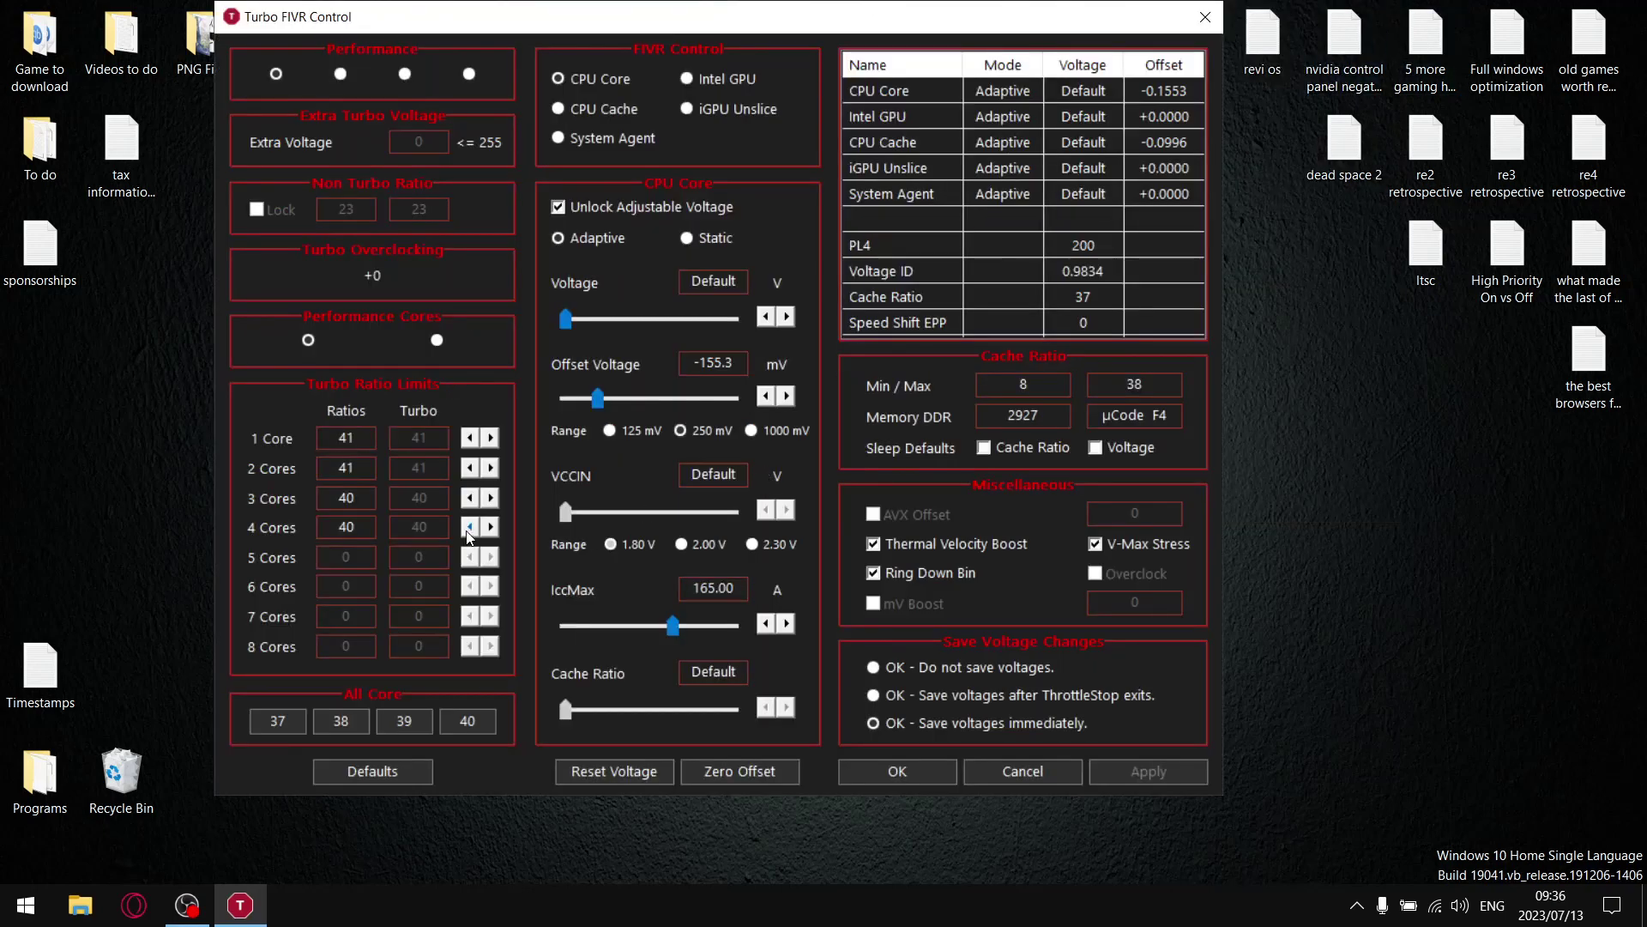
click(469, 438)
click(469, 438)
click(470, 438)
click(491, 439)
click(490, 467)
click(489, 467)
click(490, 468)
click(1204, 16)
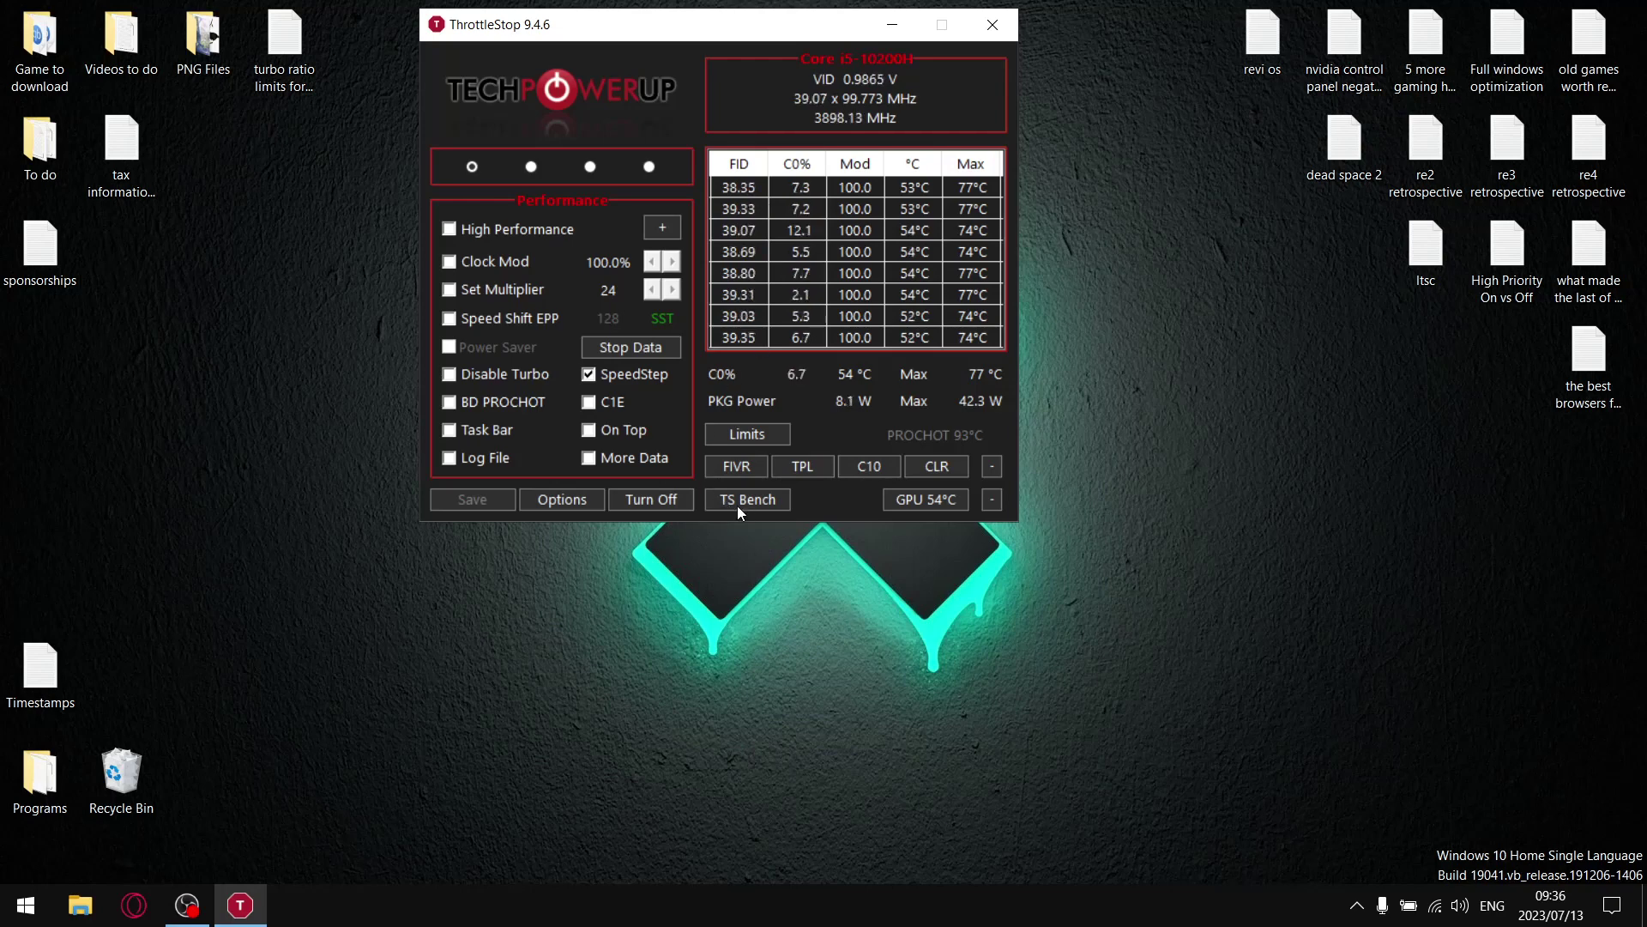
Step the 1–4 core turbo ratios down to 35, then raise each to 36 in FIVR
click(734, 466)
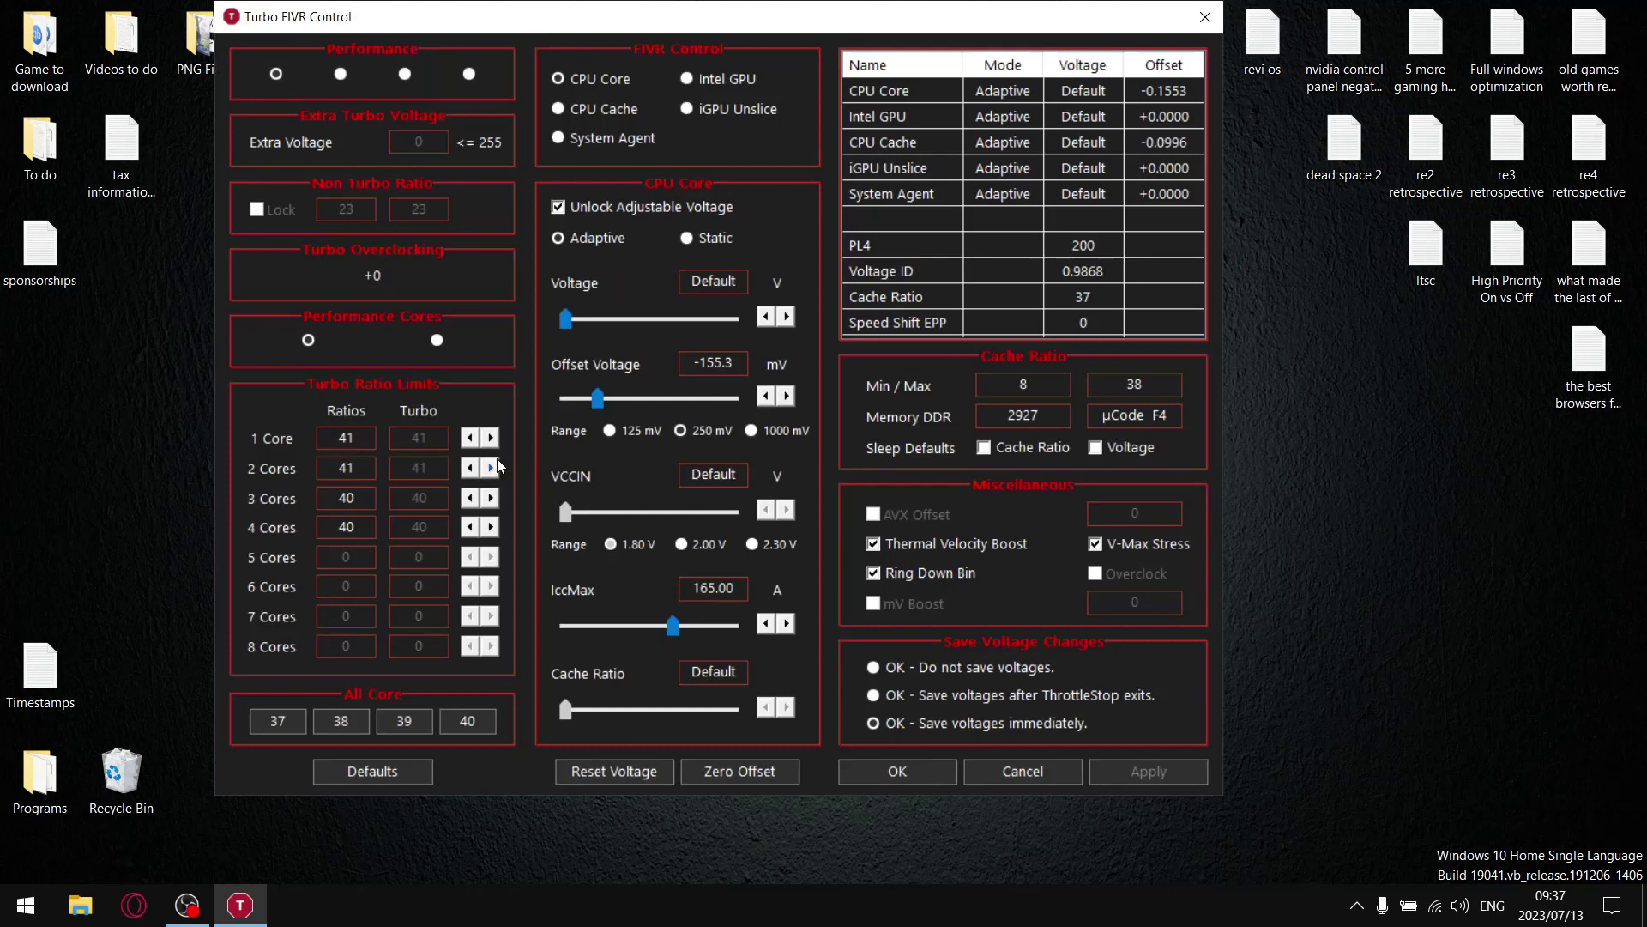
click(466, 442)
click(466, 441)
click(465, 442)
click(466, 442)
click(466, 442)
click(466, 442)
click(490, 438)
click(490, 468)
click(490, 498)
click(490, 527)
click(1206, 17)
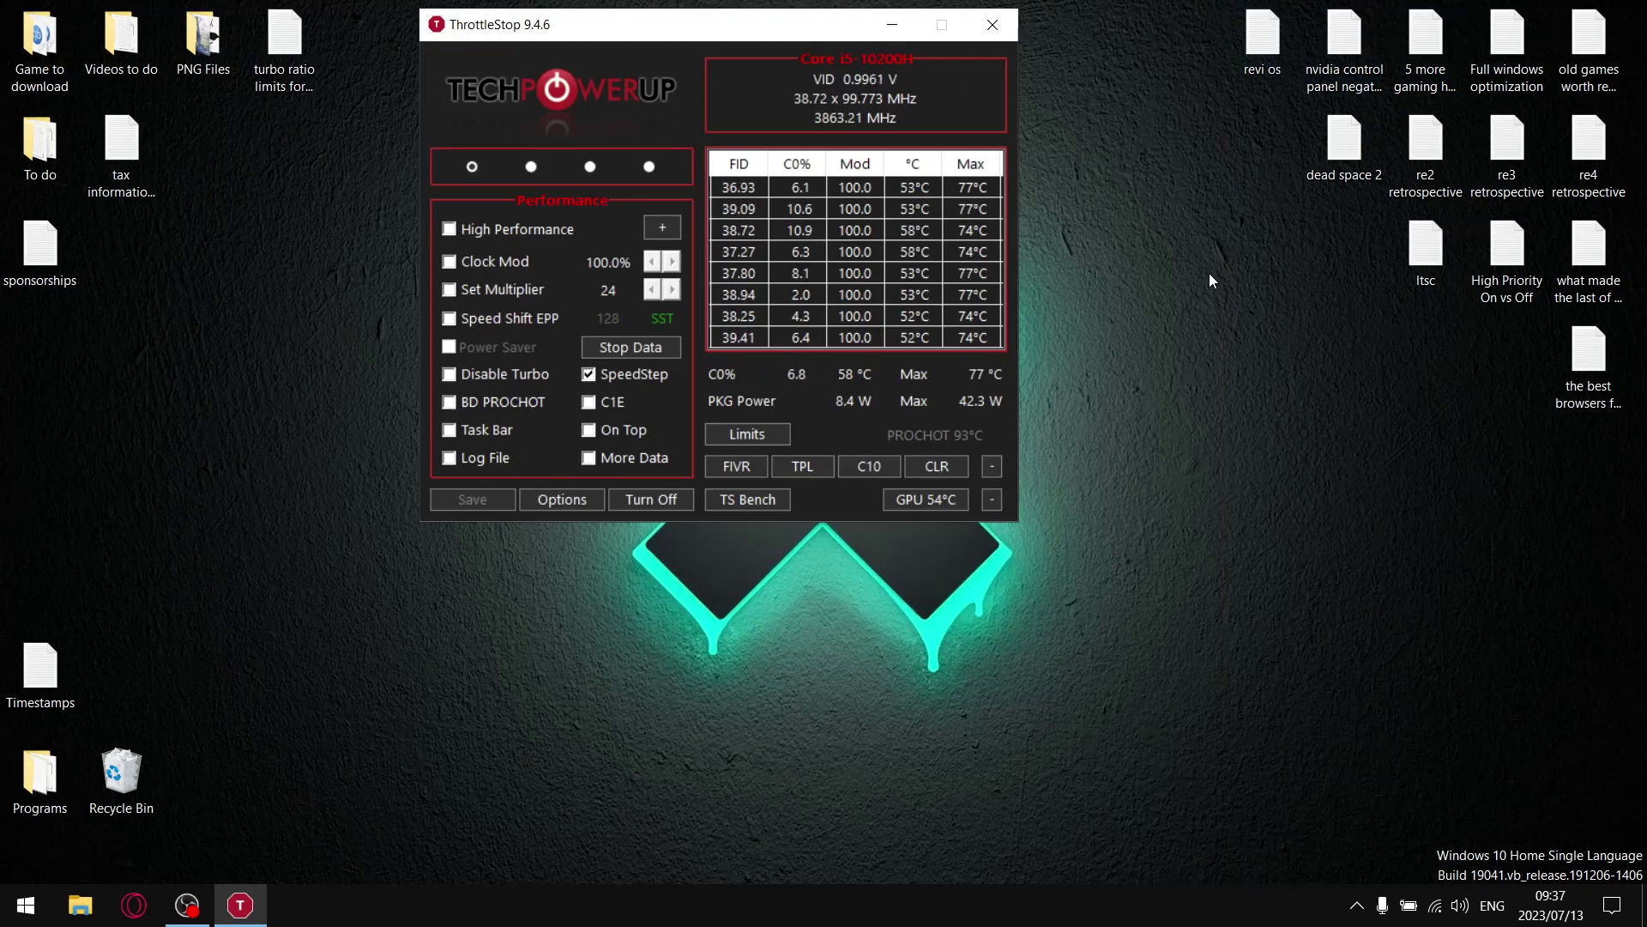